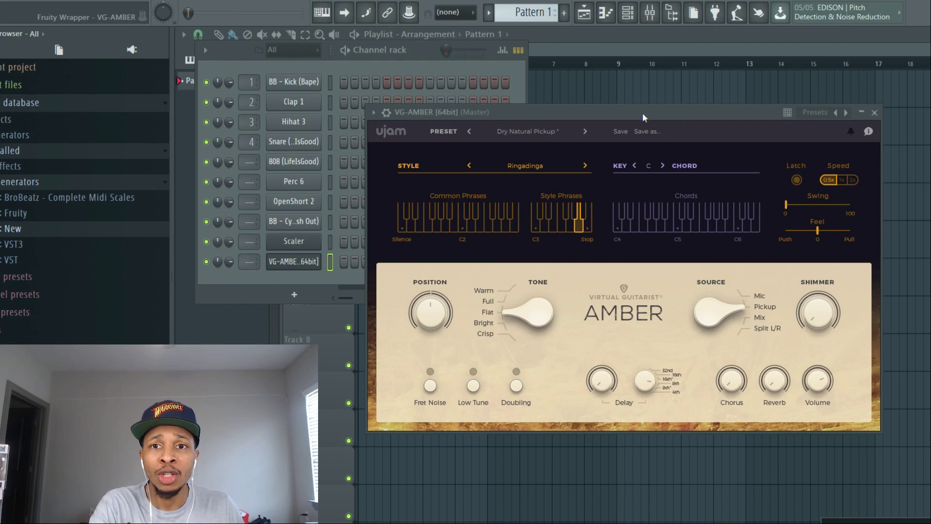
- Close the VG-AMBER window and delete the VG-AMBER channel from the channel rack
drag(642, 112, 661, 93)
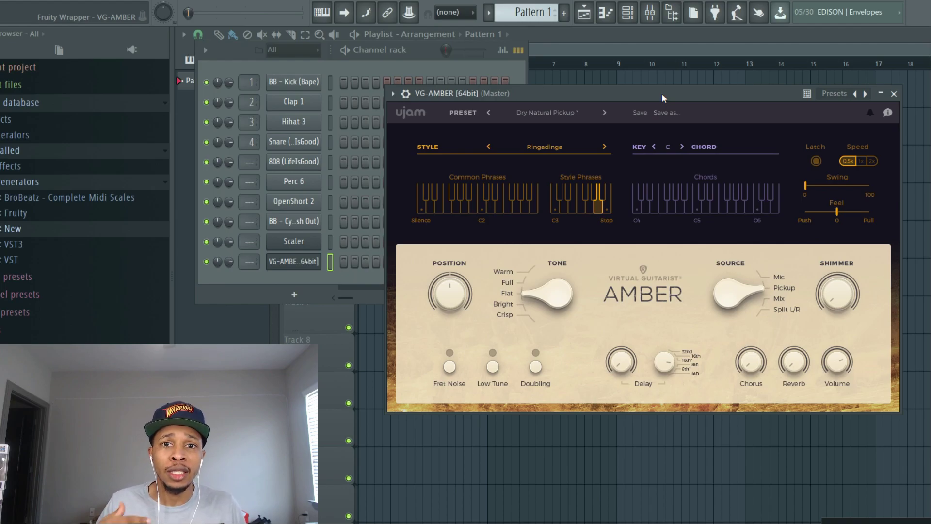
drag(662, 97, 543, 112)
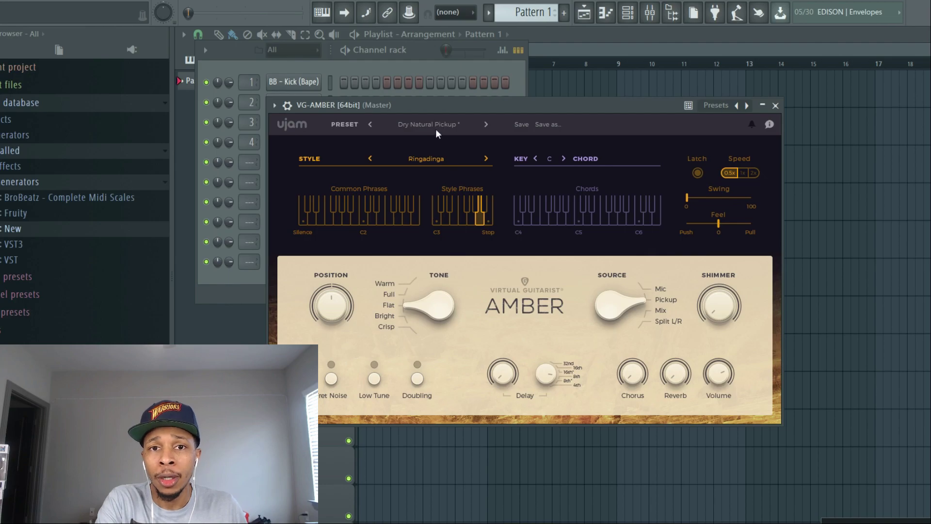
click(775, 105)
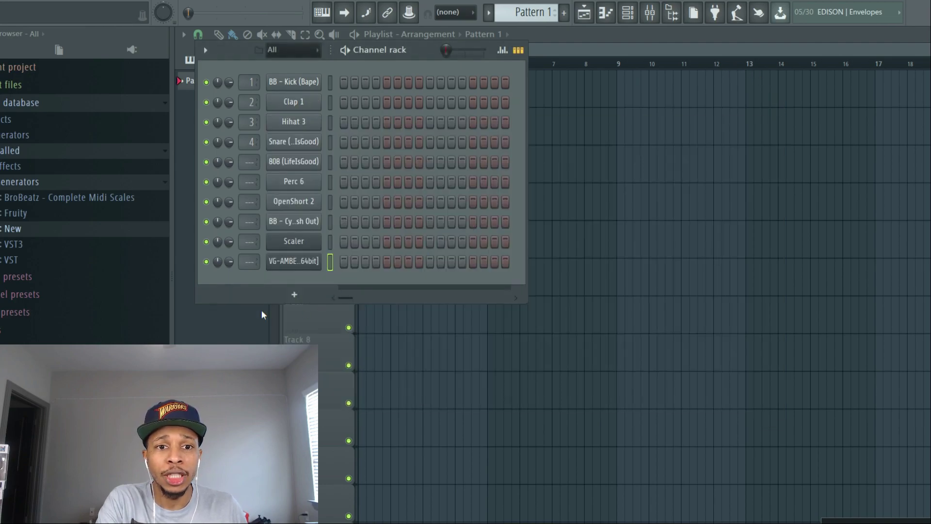
right_click(281, 263)
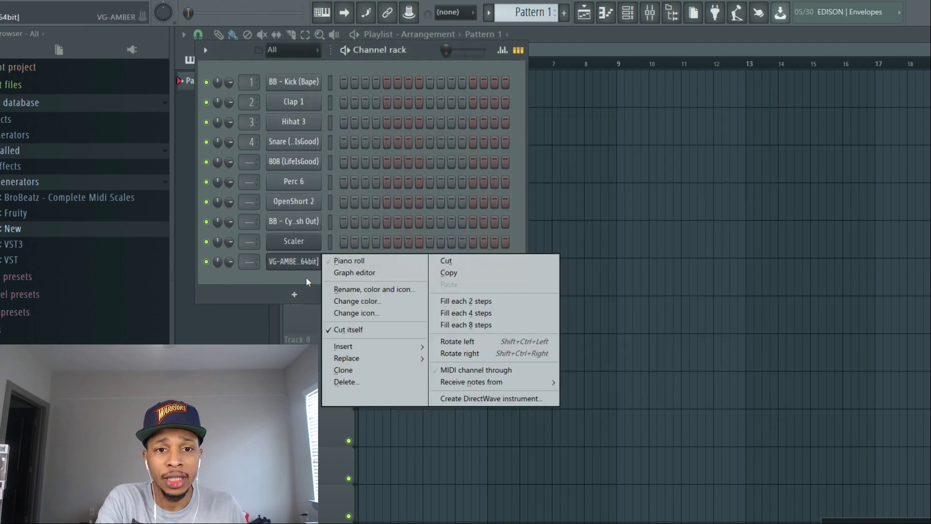
click(349, 383)
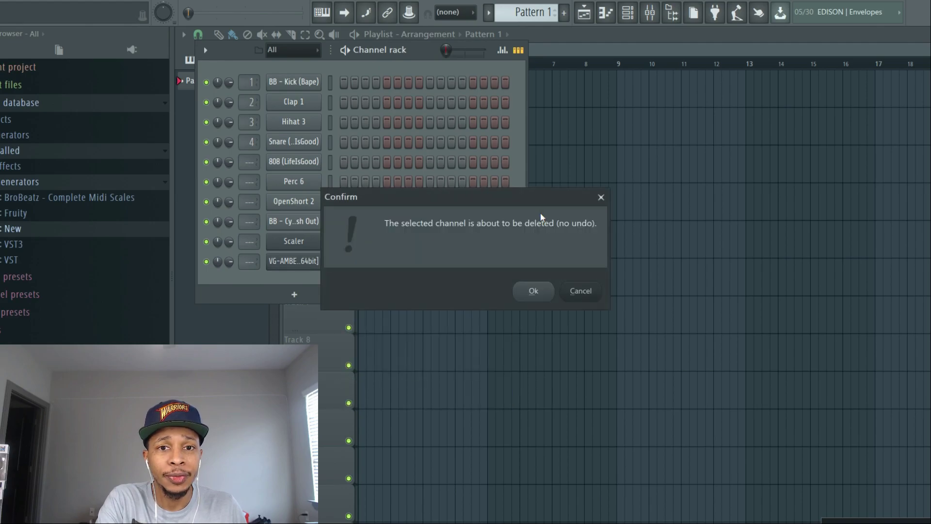
click(533, 291)
- Add VG-AMBER [64bit] from the New generators category to the channel rack as a new channel
click(11, 228)
drag(11, 243, 301, 261)
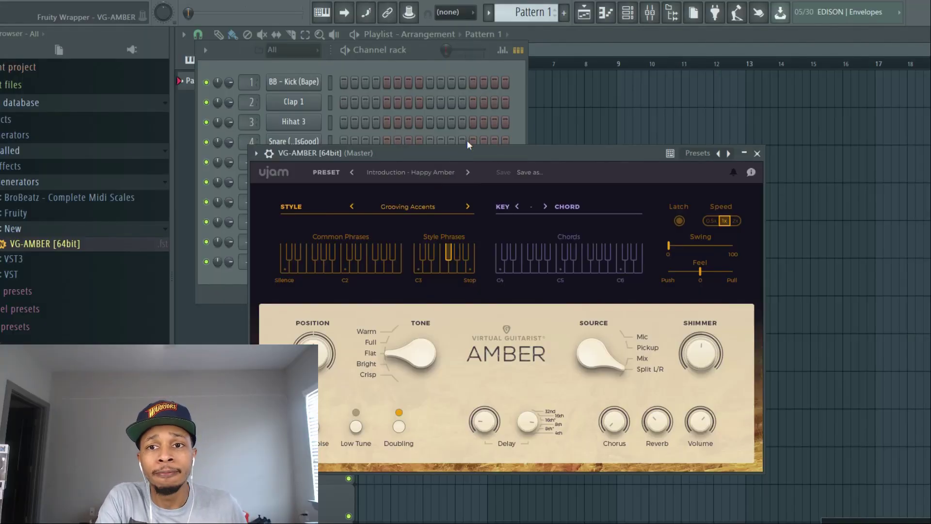
drag(467, 142, 546, 84)
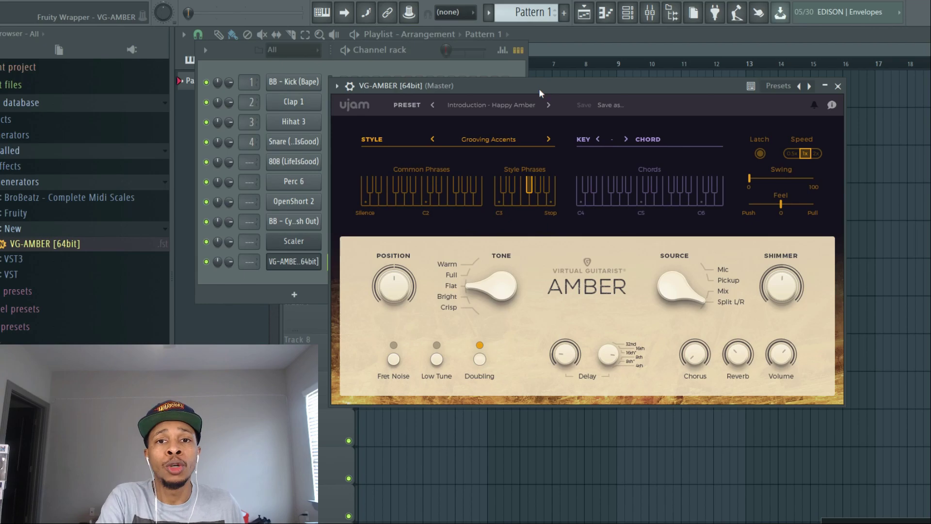
- Look through the factory preset categories, from Introduction to Shuffle, without changing the preset
click(475, 106)
mouse_move(481, 139)
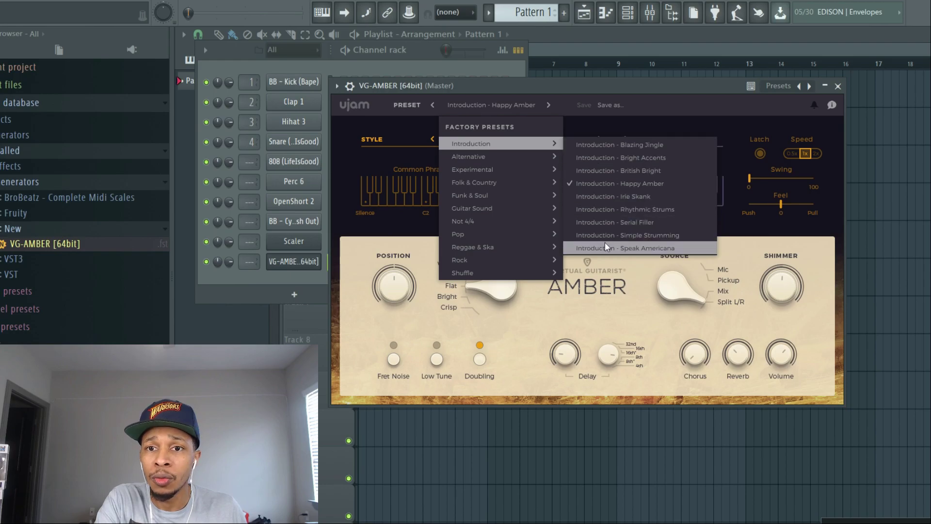
mouse_move(515, 158)
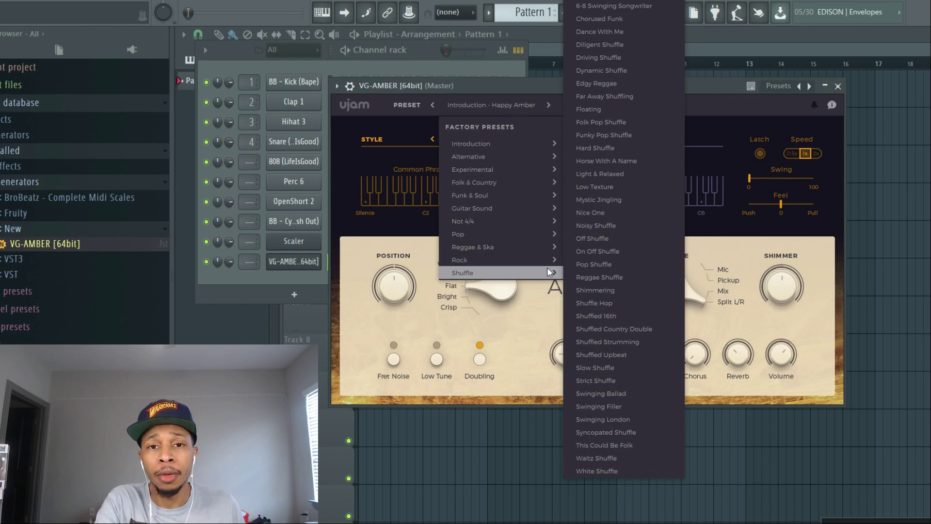
click(536, 87)
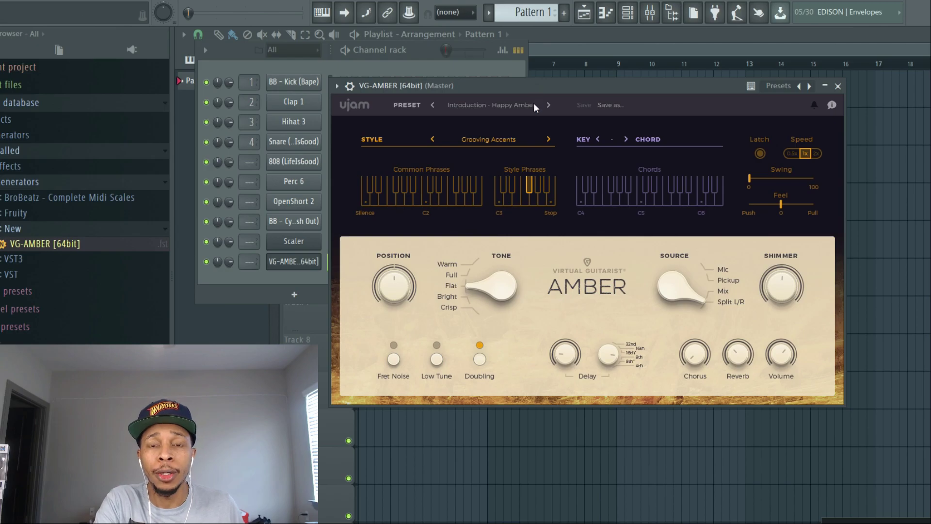
click(533, 103)
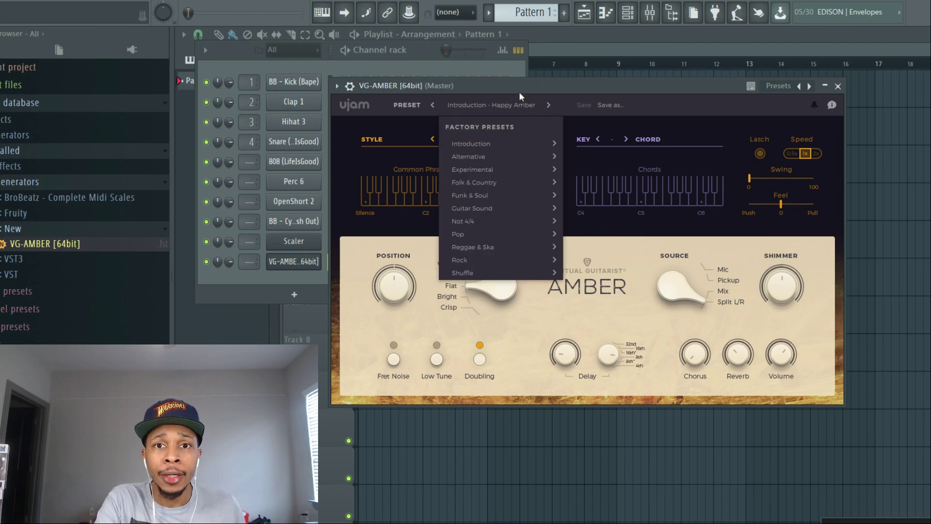
click(519, 91)
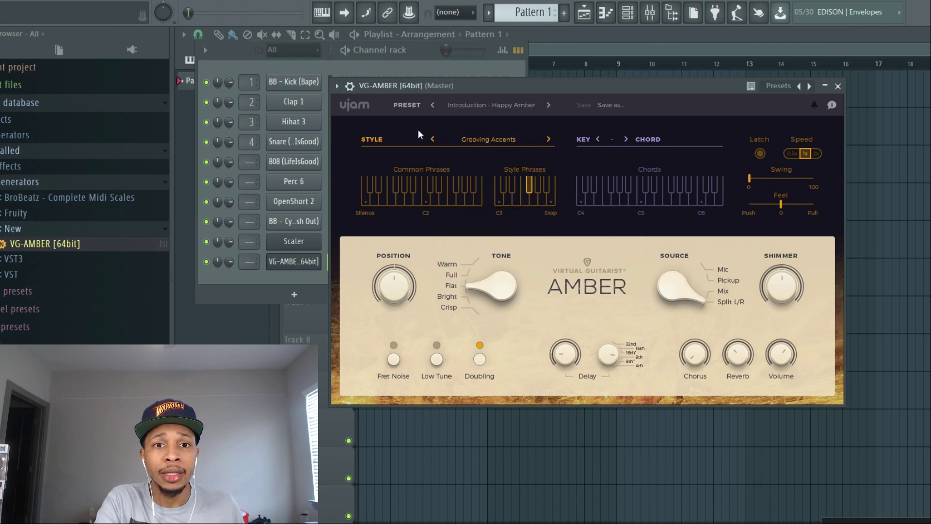
- Look through the full list of playing styles without changing the current style
click(473, 138)
scroll(473, 138, up, 1)
scroll(473, 137, up, 2)
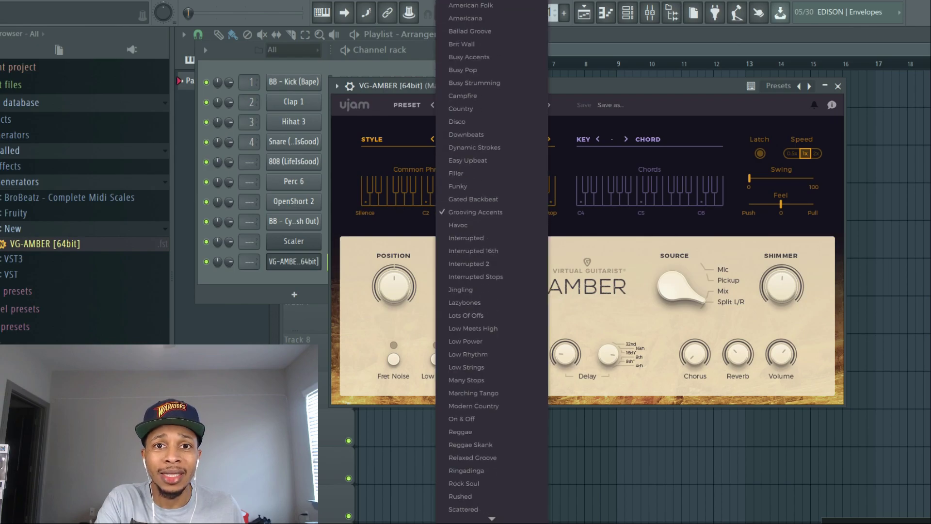
mouse_move(493, 518)
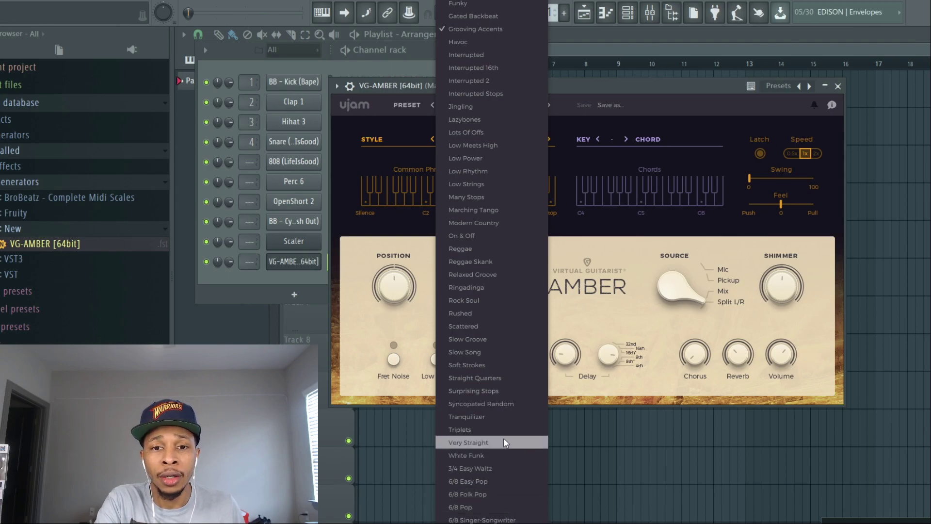
click(669, 102)
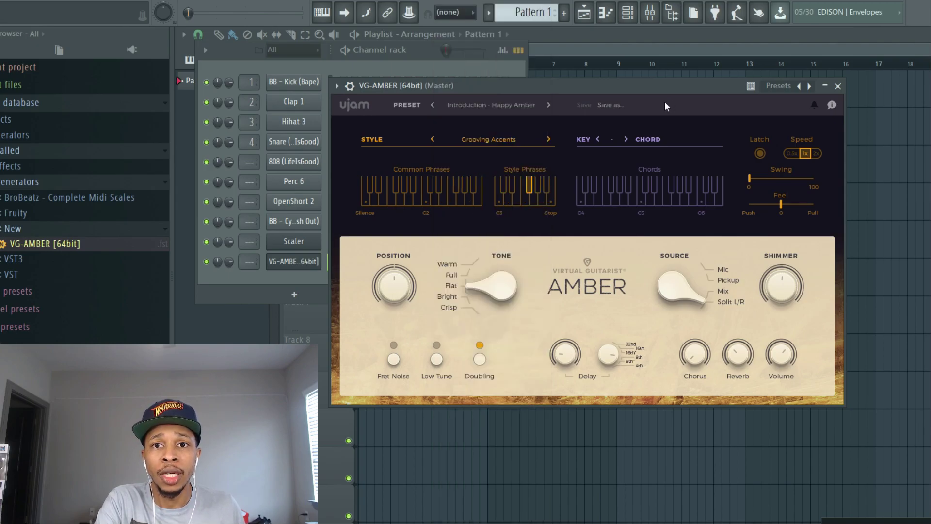
click(504, 138)
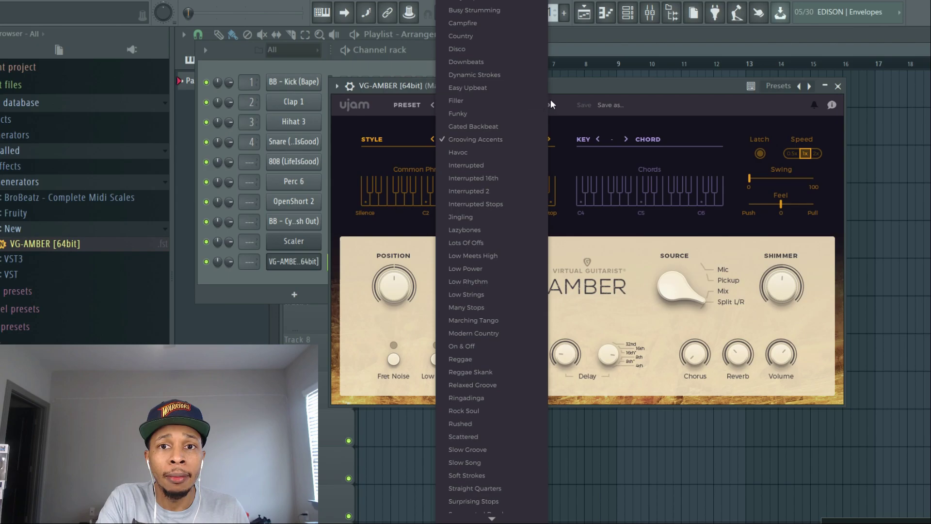
click(538, 101)
- Load the Clean Groove preset from the Funk & Soul category and set the key to C
click(516, 105)
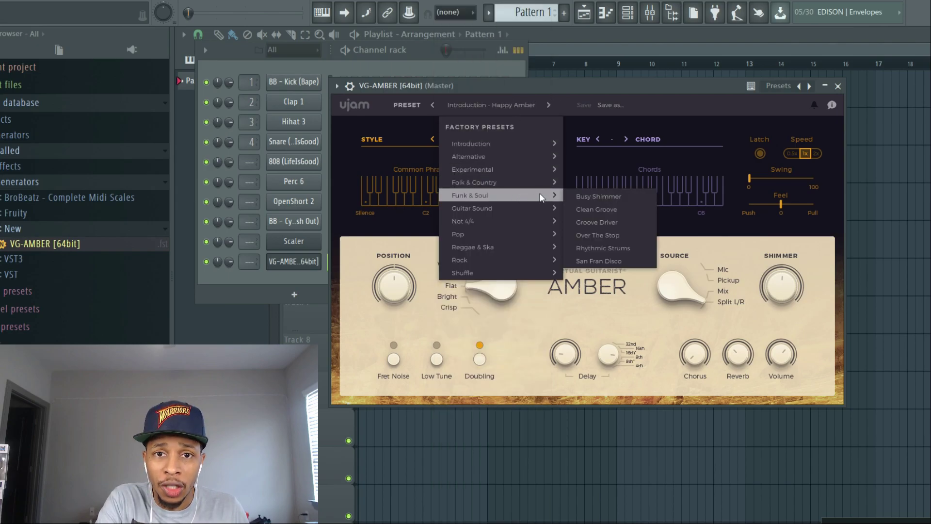
click(580, 208)
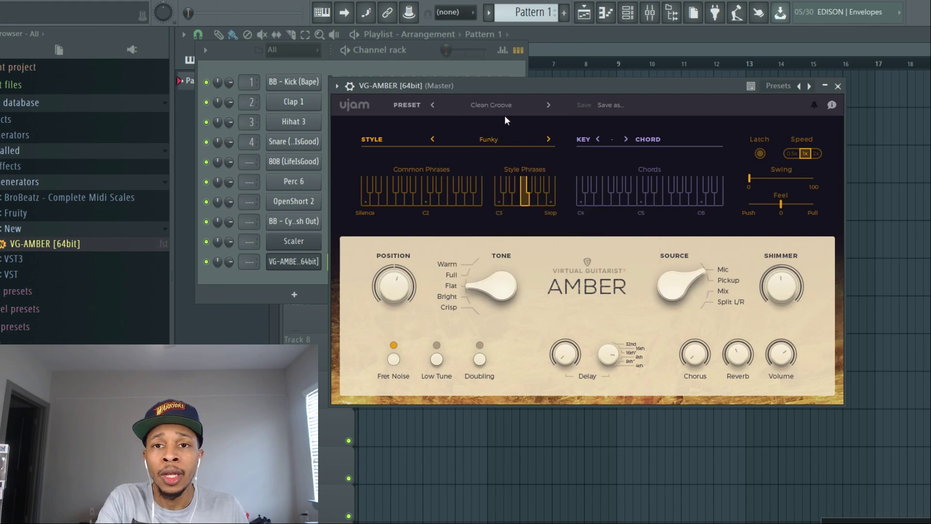
click(612, 139)
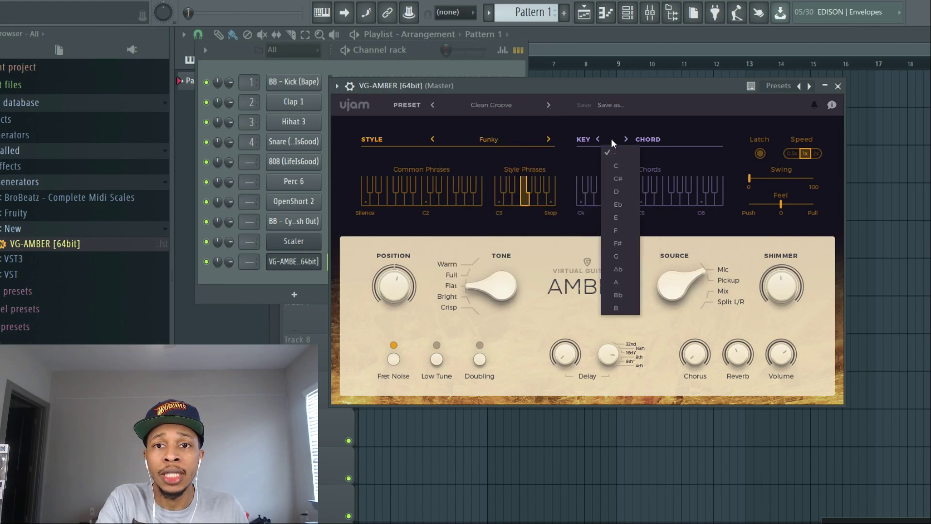
click(621, 166)
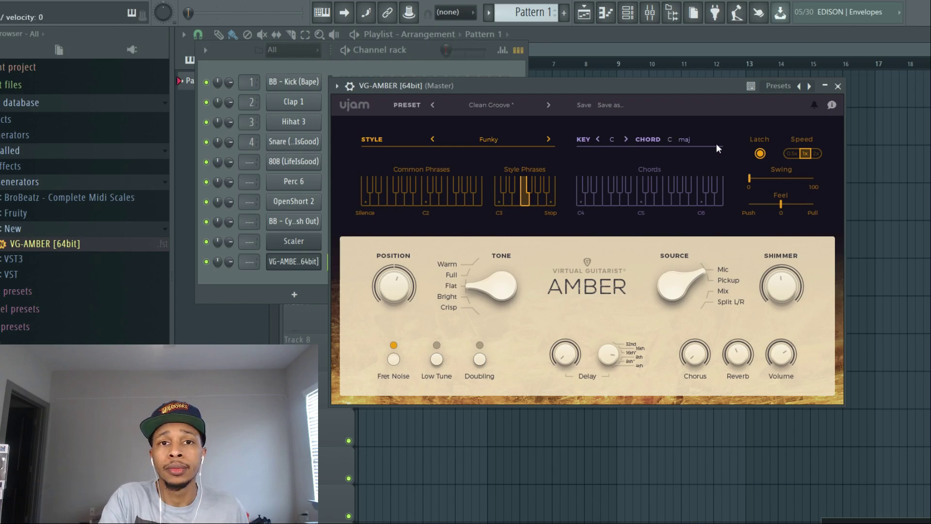
- Set the phrase speed to 0.5x and leave Latch switched off
click(757, 155)
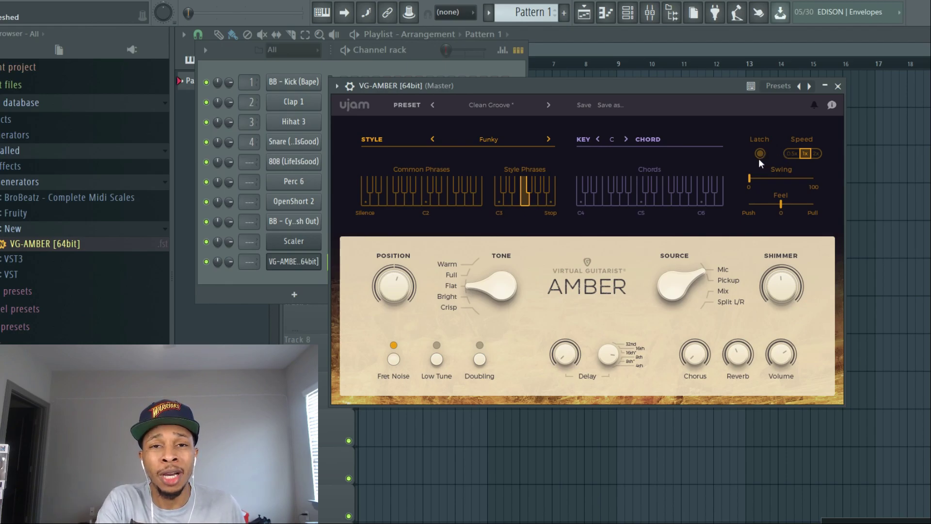
click(791, 154)
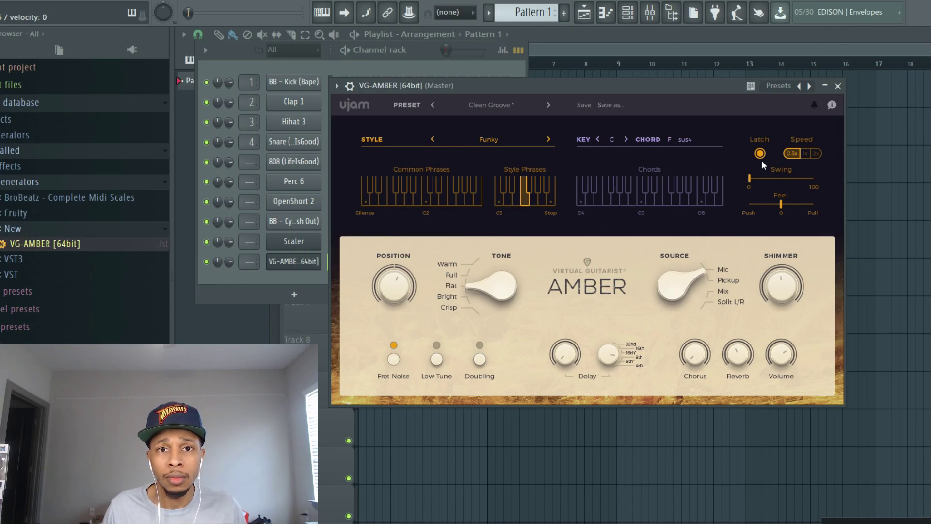
click(761, 155)
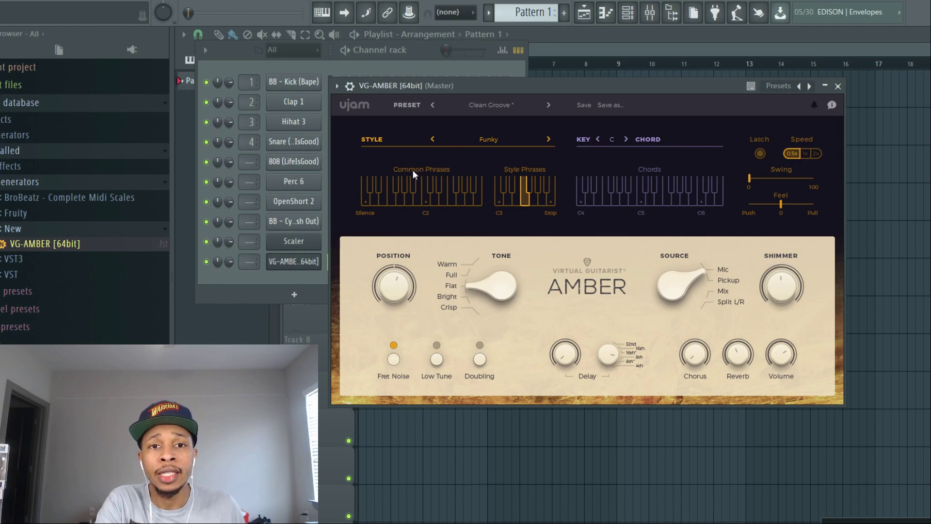
- Try a low common phrase and the C#3 and D#3 style phrases, and finish with style phrase E3 selected
click(369, 186)
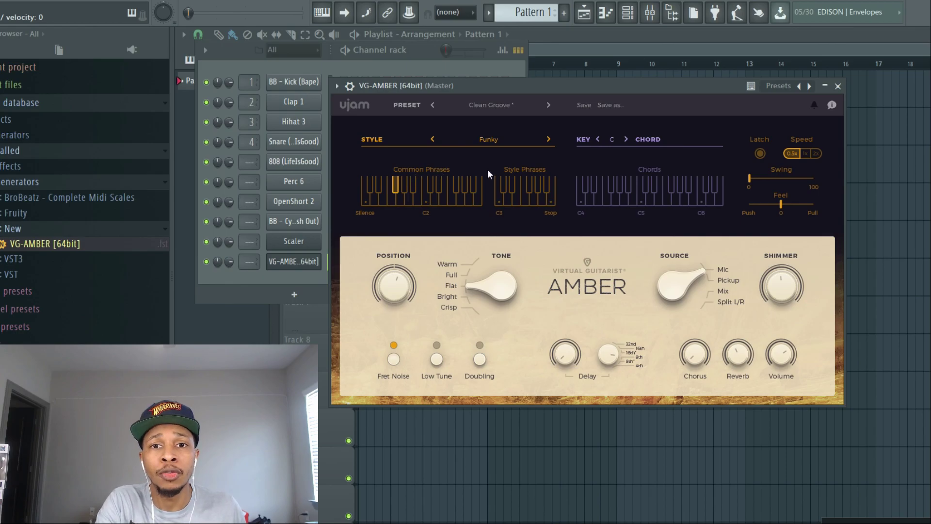
click(503, 186)
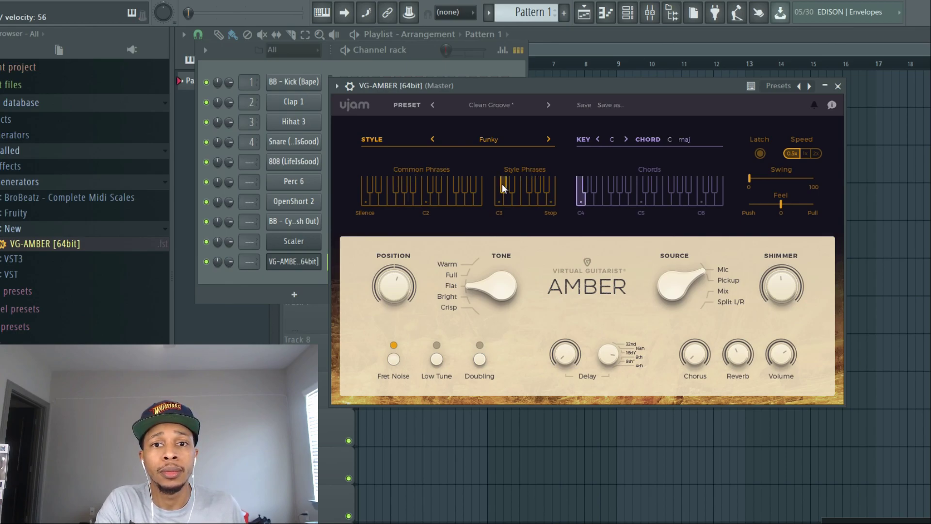
click(510, 190)
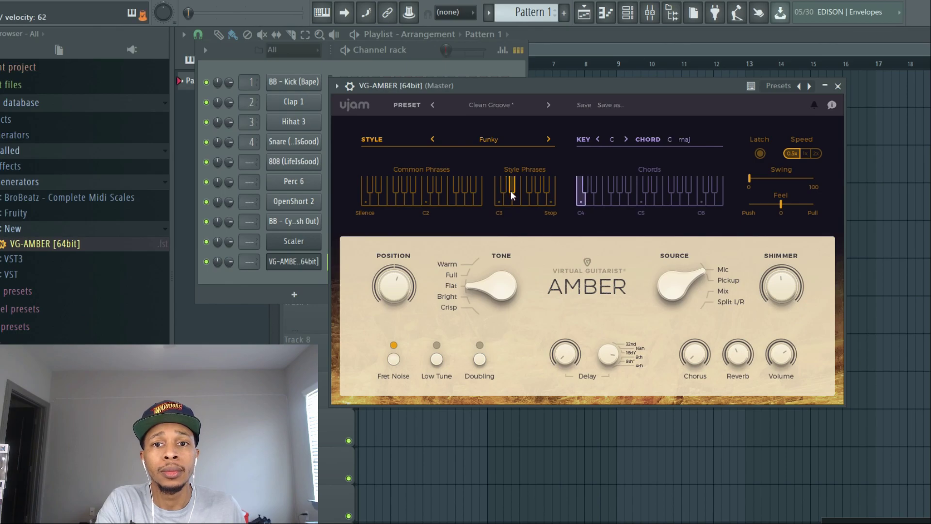
click(513, 201)
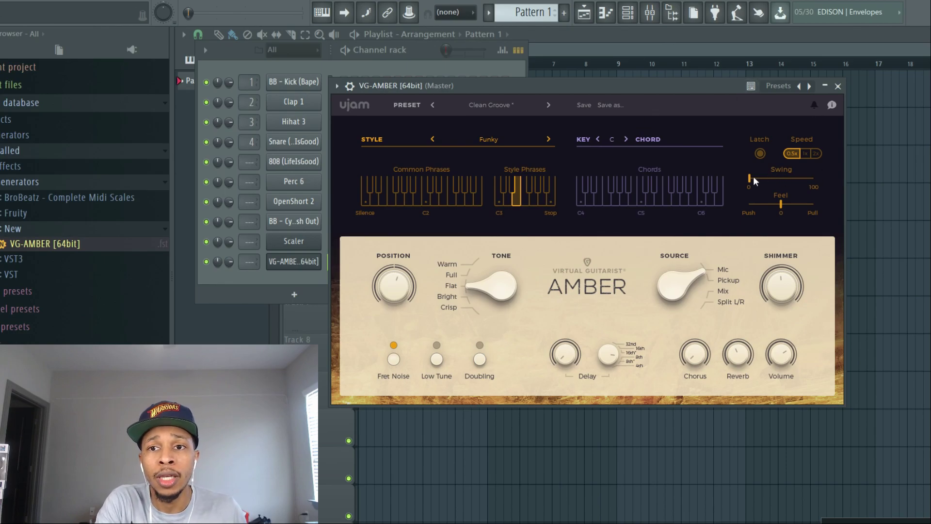
- Try Swing at about halfway and the Position knob at its minimum, and return Swing to 0
drag(497, 83, 673, 89)
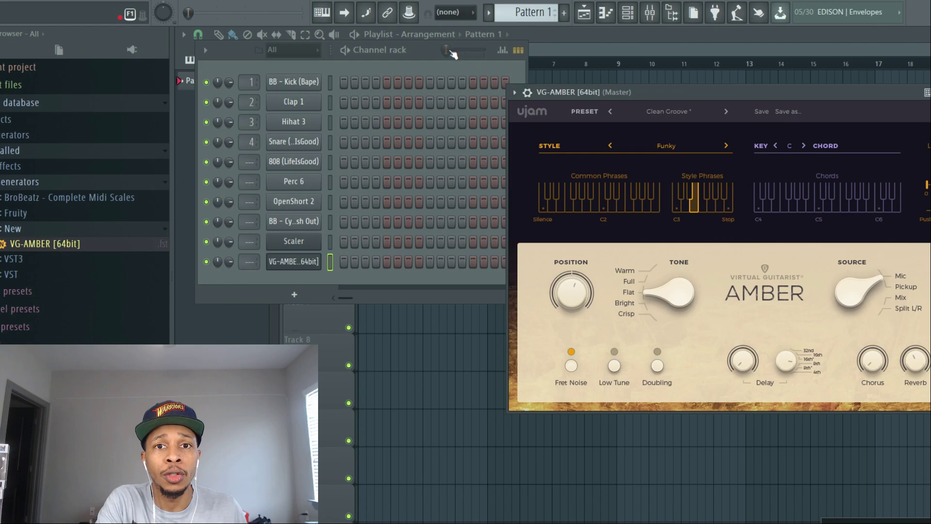
drag(780, 93, 576, 121)
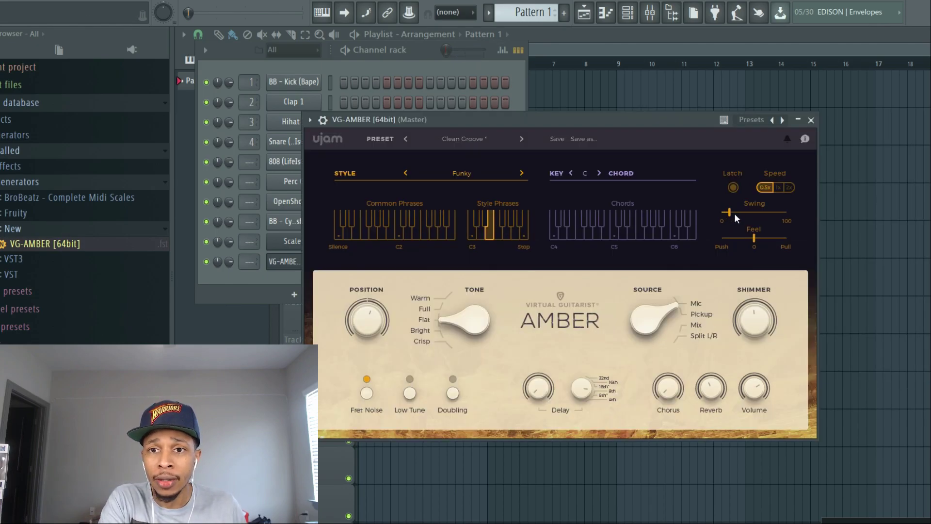
drag(749, 213, 752, 211)
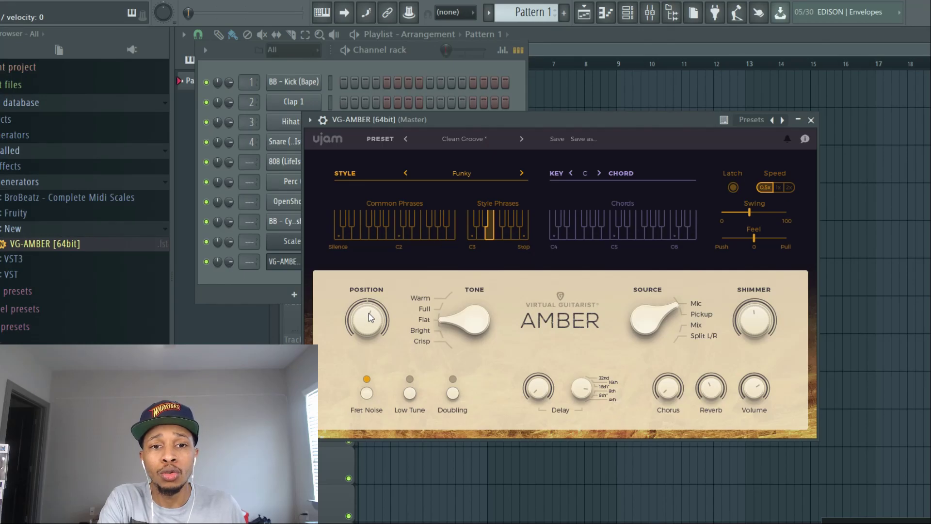
drag(369, 313, 331, 389)
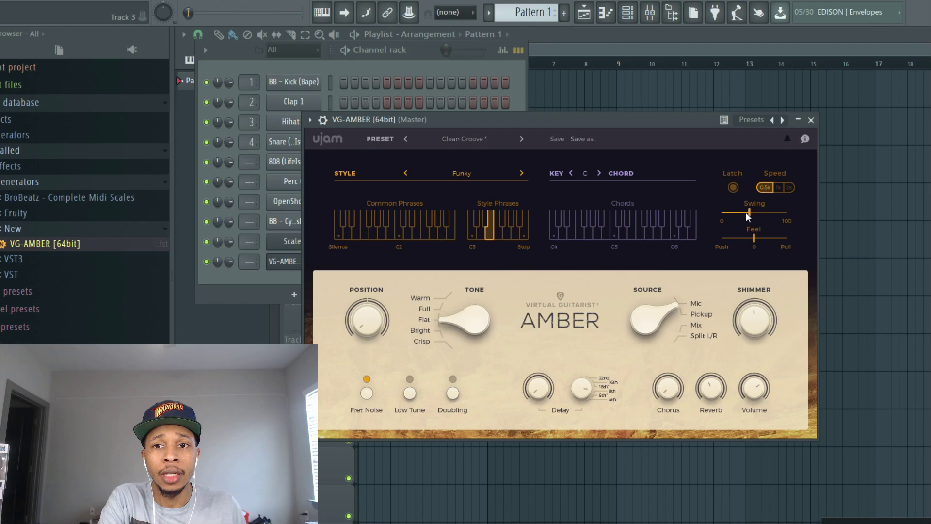
drag(749, 215, 729, 220)
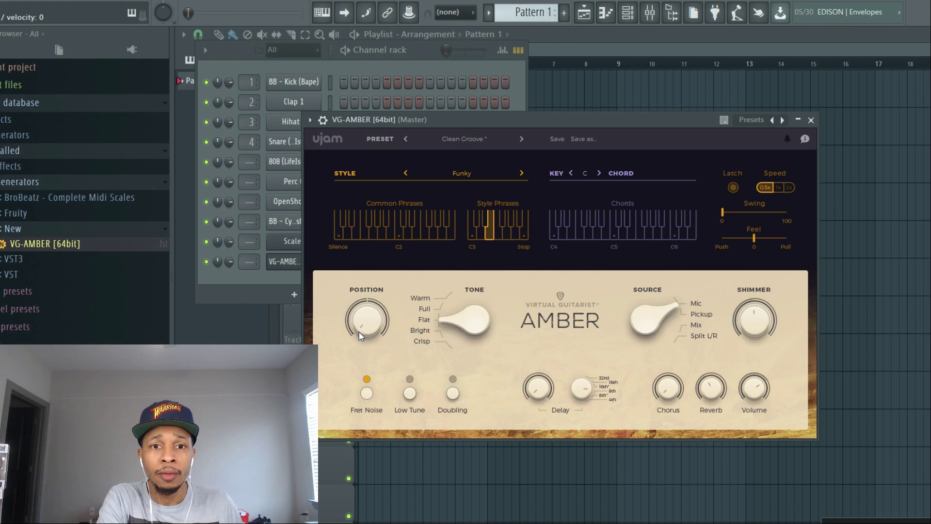
- Try the Position knob at its maximum and the Warm tone, and return Tone to Flat
drag(359, 331, 381, 195)
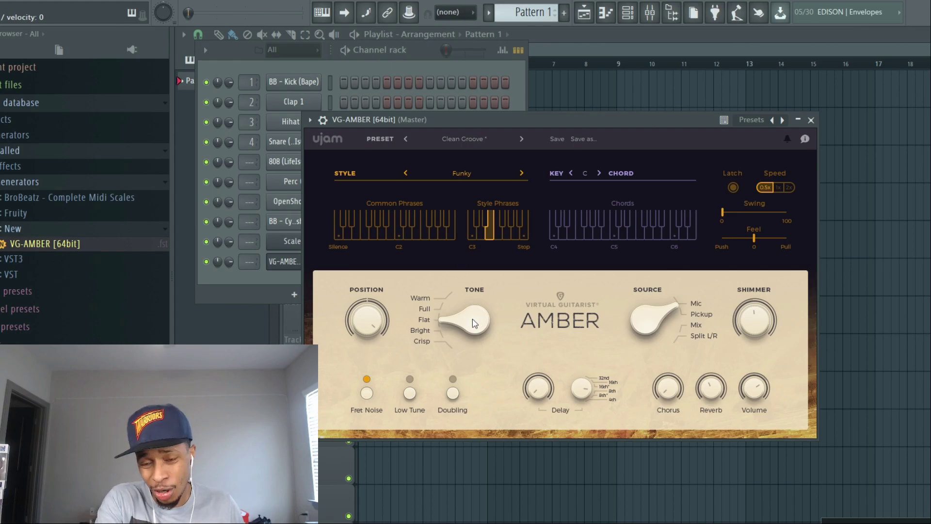
drag(472, 318, 460, 296)
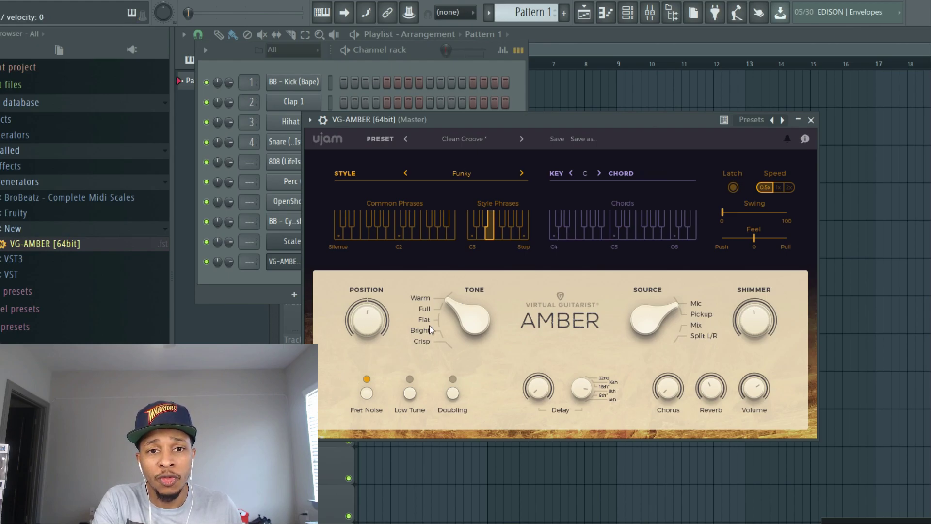
drag(455, 313, 457, 316)
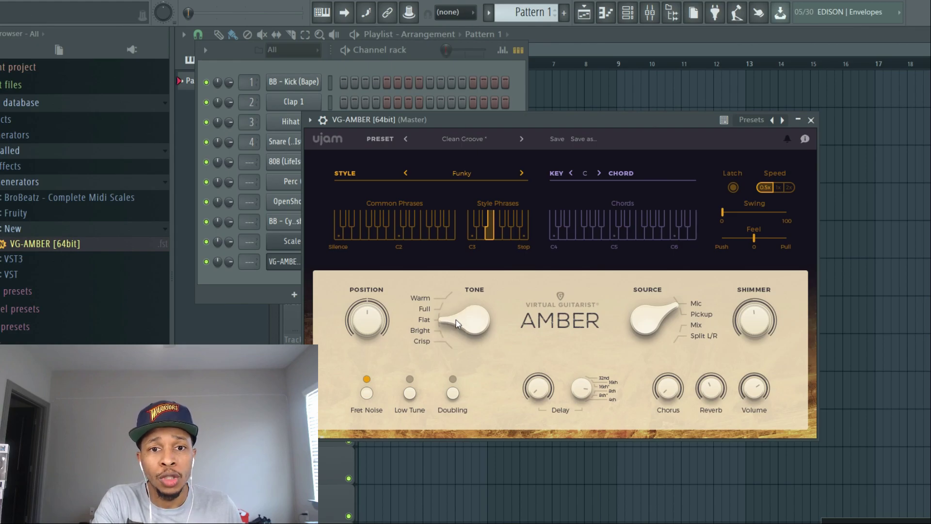
- Set the guitar's Tone to Warm with Source on Mic and Shimmer slightly below its midpoint, and switch on Low Tune and Doubling
mouse_move(456, 322)
mouse_down()
mouse_move(464, 337)
mouse_move(457, 313)
mouse_up()
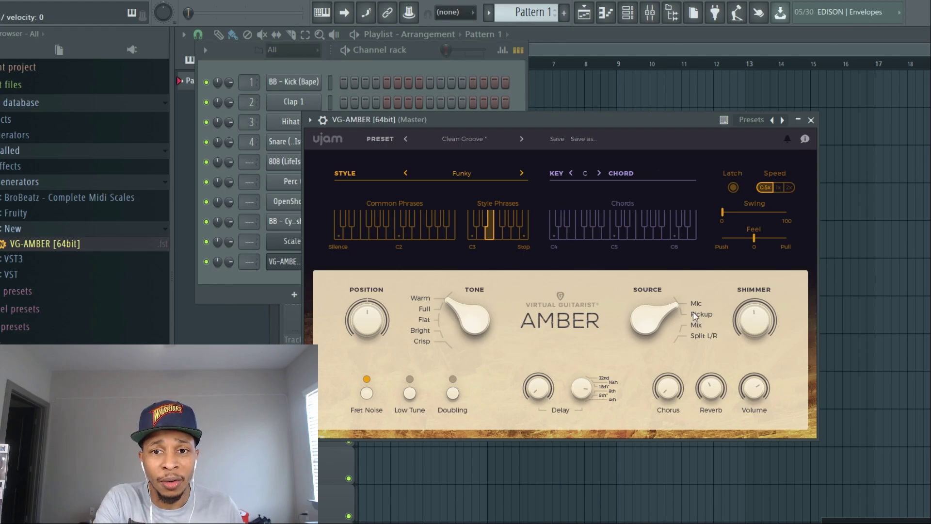
mouse_move(662, 292)
mouse_down()
mouse_move(667, 310)
mouse_move(668, 302)
mouse_up()
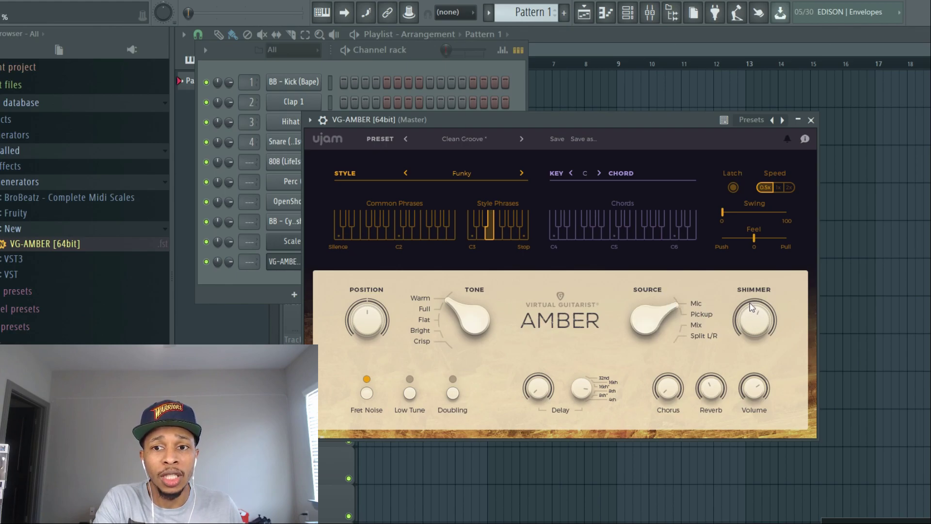
mouse_move(746, 345)
mouse_down()
mouse_move(743, 364)
mouse_move(739, 328)
mouse_up()
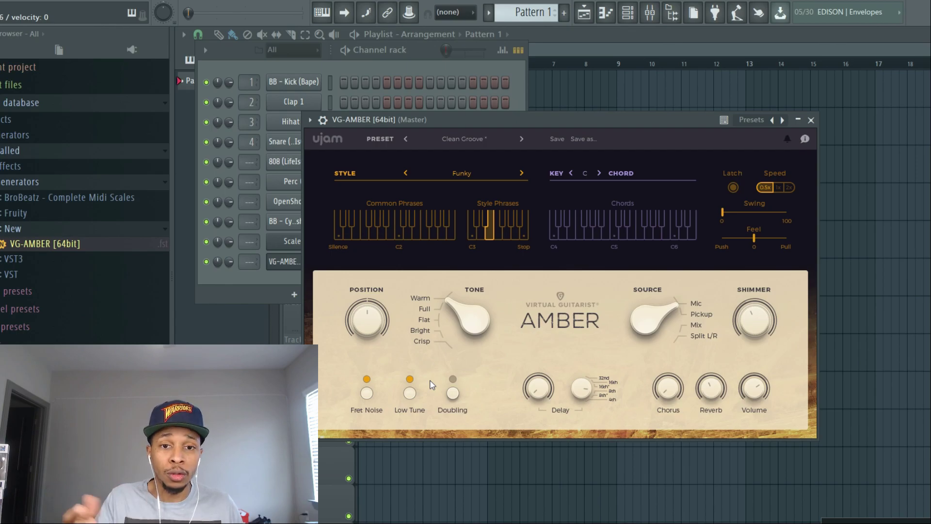
click(453, 378)
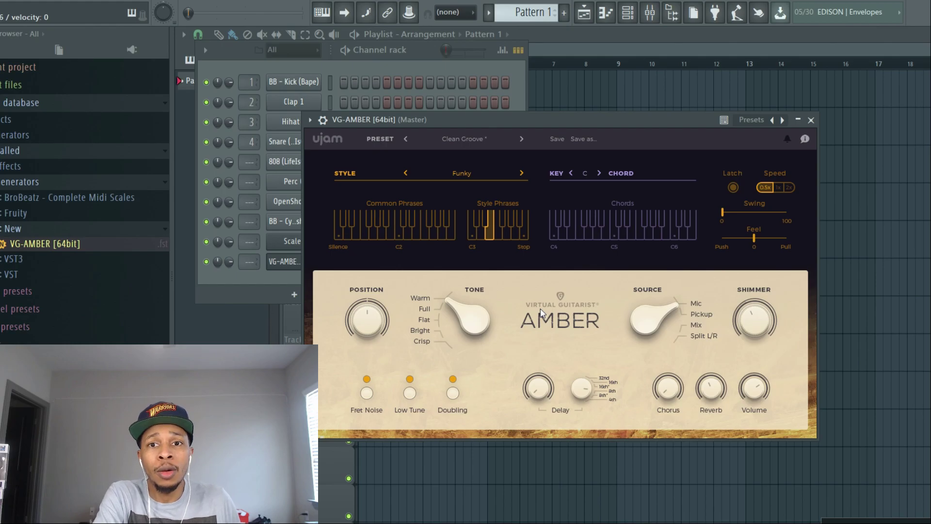
- Set the VG-AMBER key to D and the style to Ballad Groove
click(583, 172)
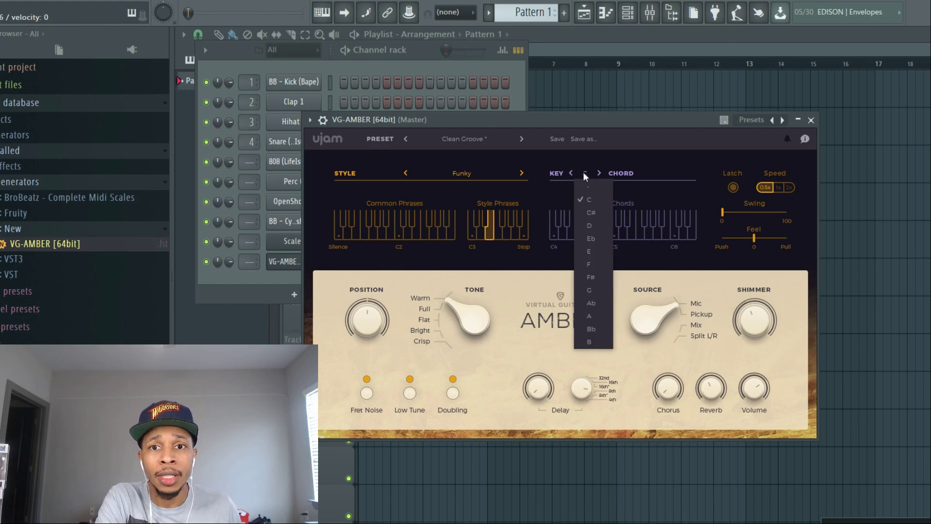
click(586, 207)
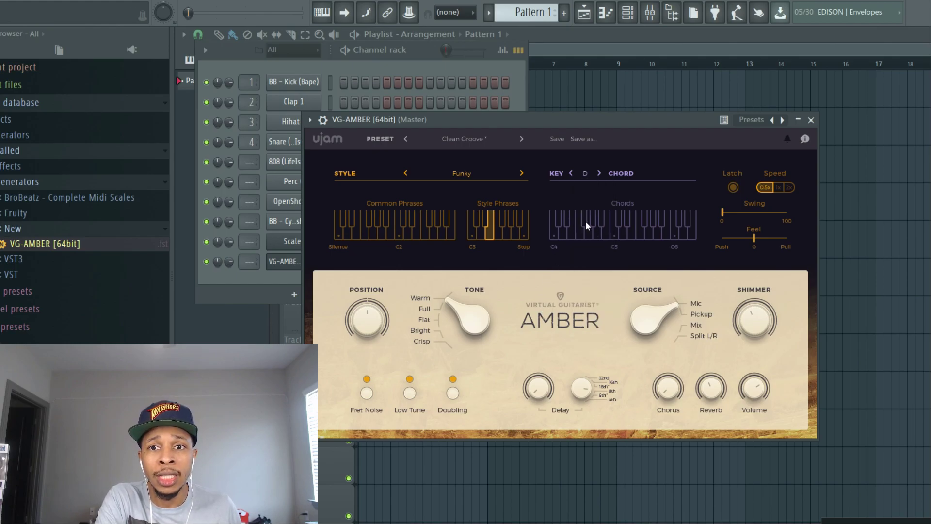
click(464, 171)
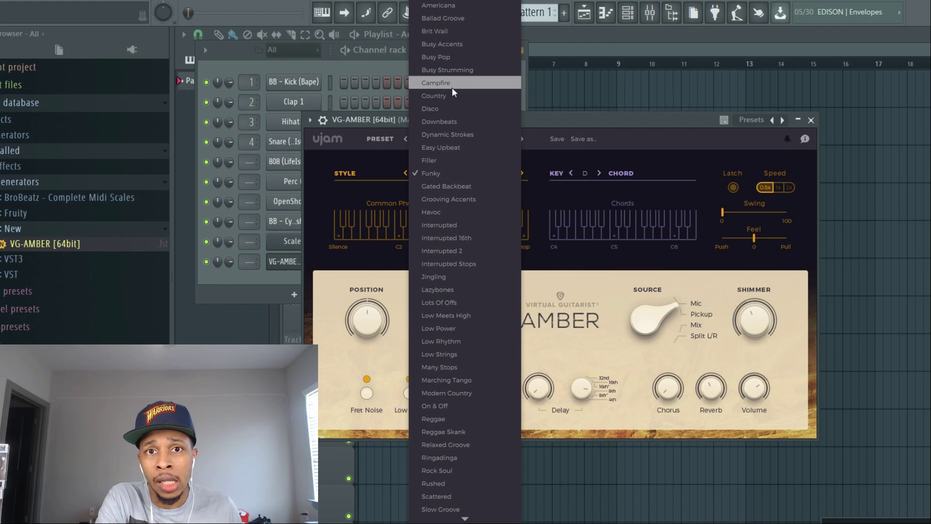
click(453, 18)
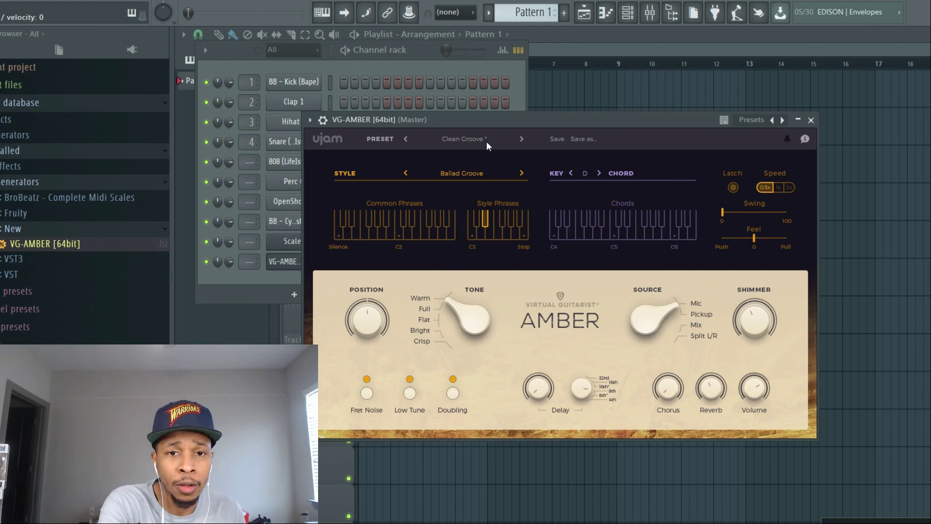
- In the VG-AMBER piano roll, draw four consecutive one-bar notes: D6, F#6, G6 and A6, starting at bar 1
key(F7)
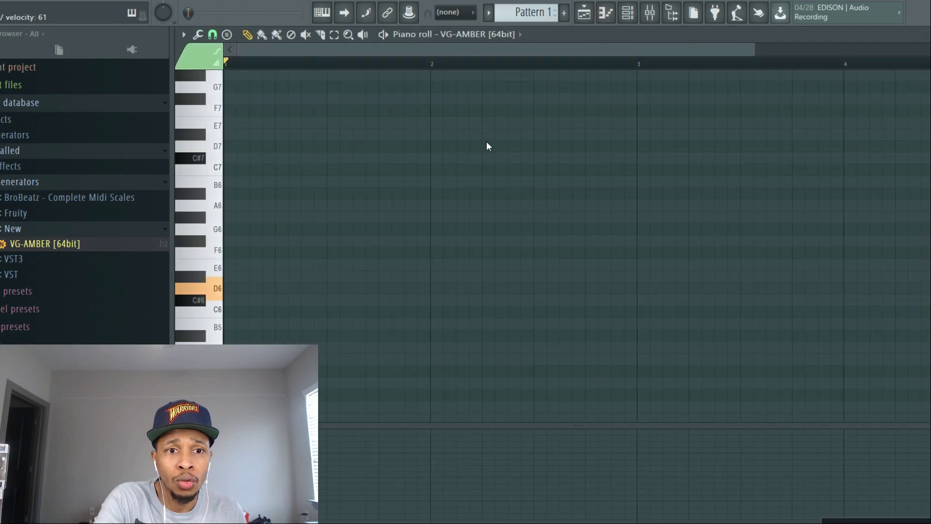
click(231, 288)
drag(248, 288, 426, 275)
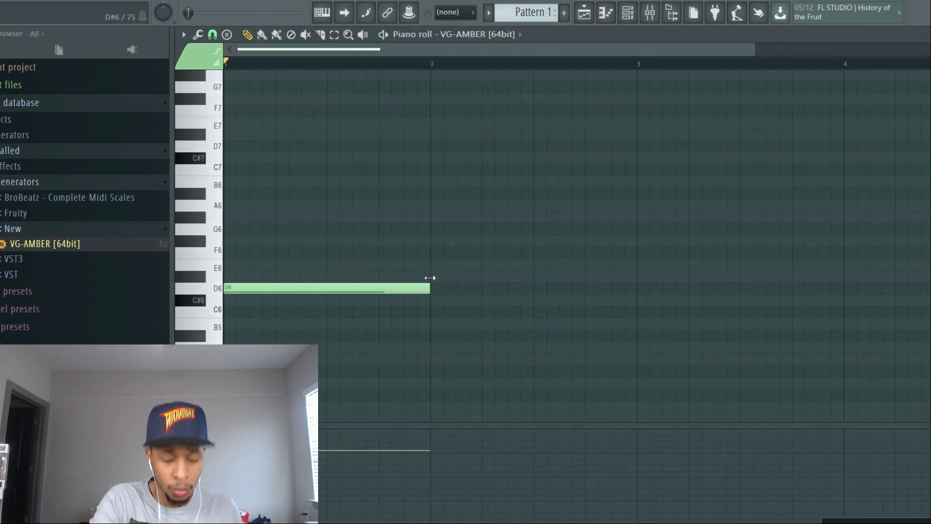
click(434, 241)
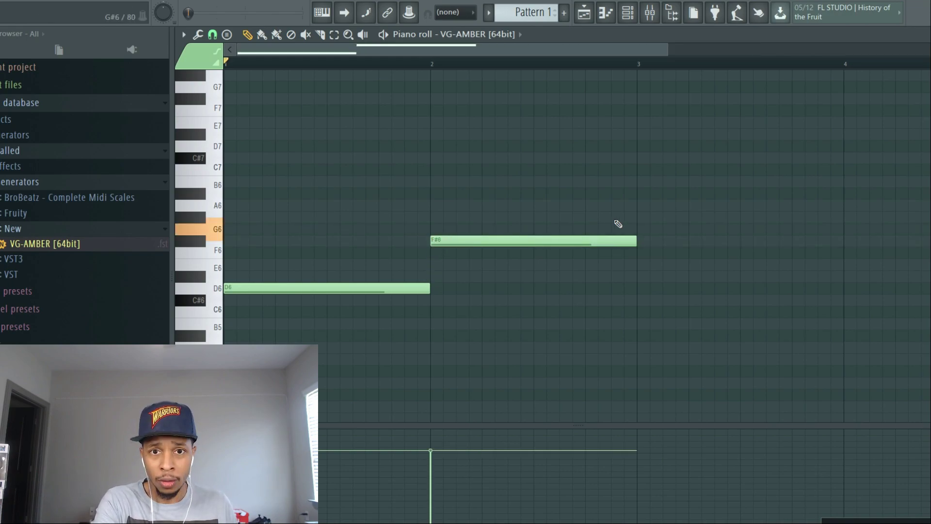
click(638, 229)
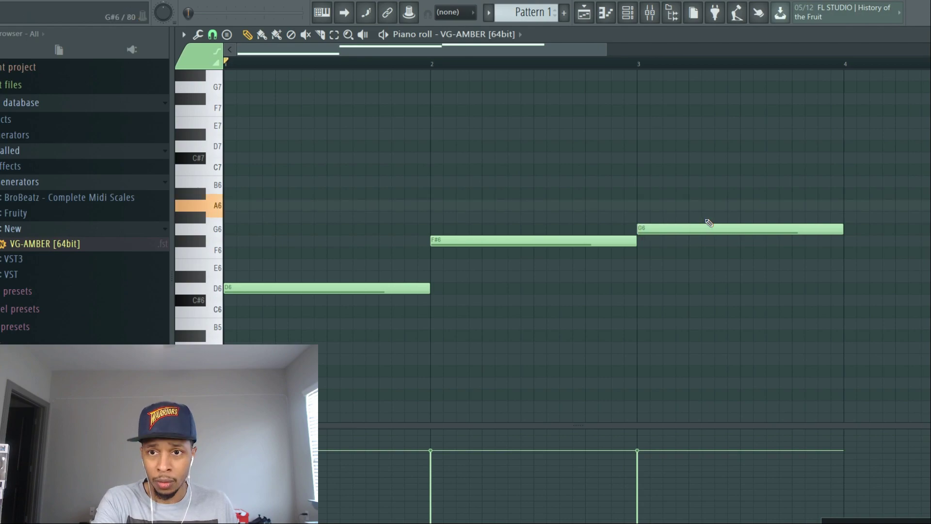
click(847, 206)
- Play the four-note guitar progression back with all its bars in view, and stop playback
key(space)
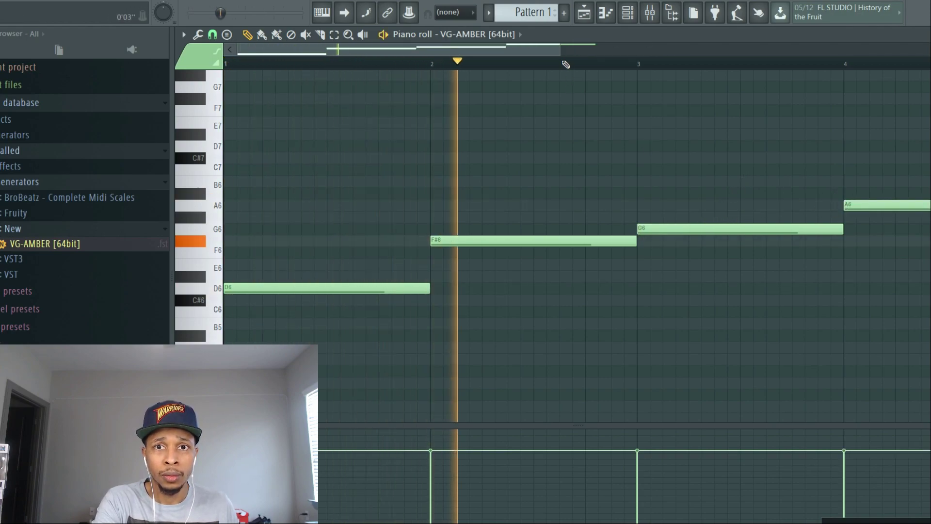
drag(560, 50, 790, 60)
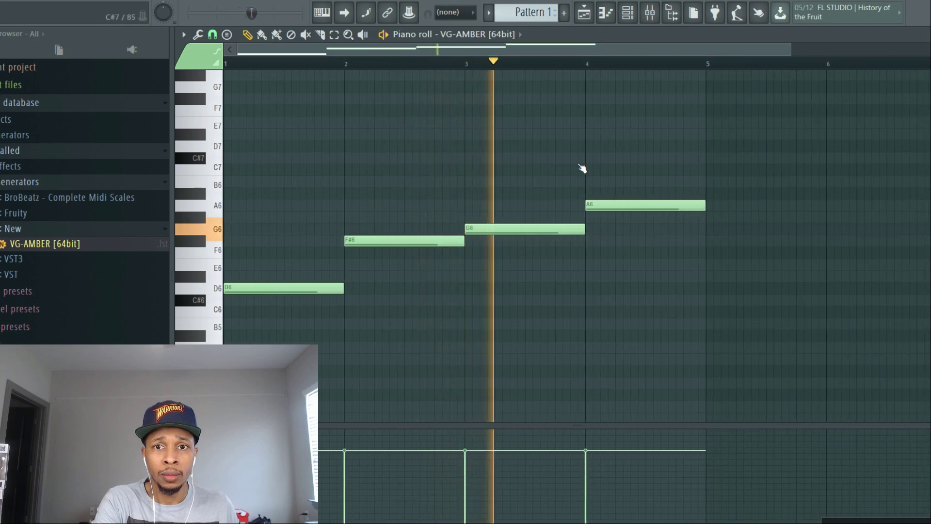
drag(790, 49, 930, 53)
key(space)
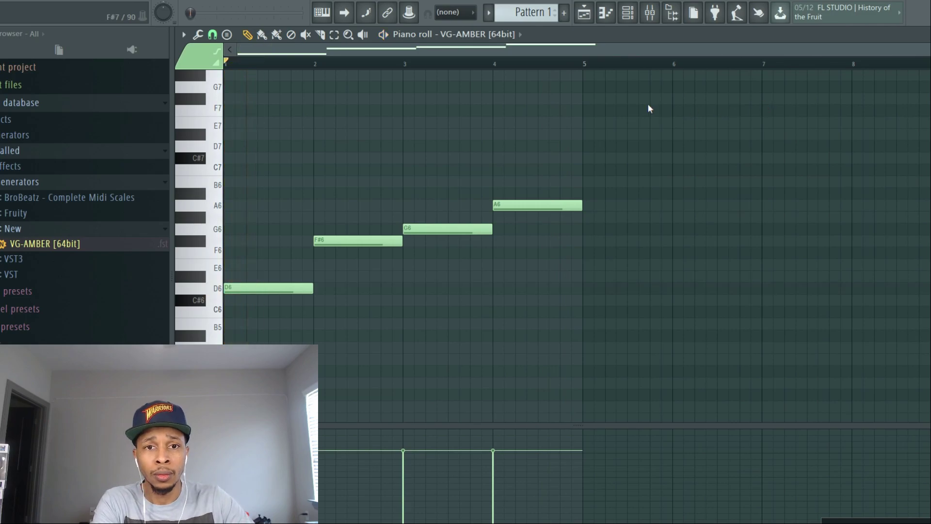
- Space out and lengthen the D6, F#6, G6 and A6 notes to two bars each without gaps, and start playback
drag(329, 156, 533, 298)
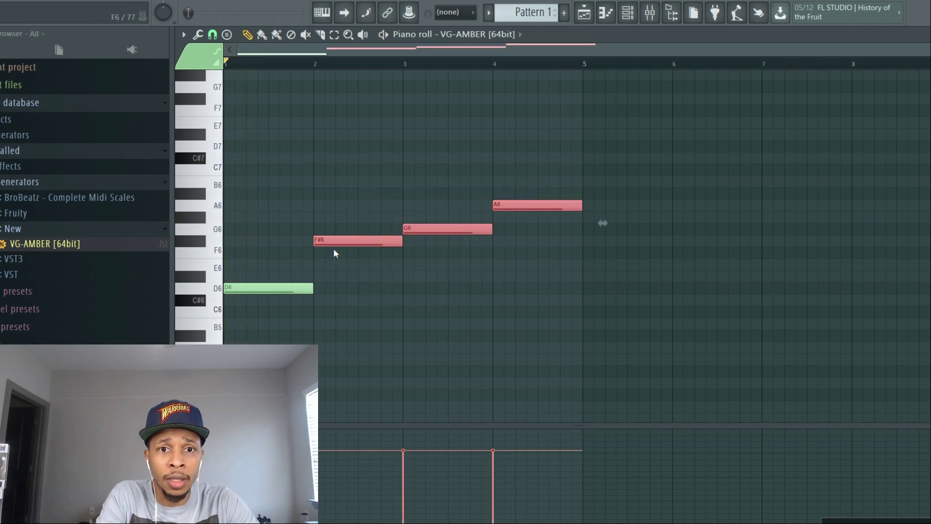
drag(319, 240, 407, 239)
drag(523, 152, 600, 245)
drag(552, 228, 641, 229)
click(701, 151)
click(710, 203)
drag(711, 204, 800, 204)
drag(258, 141, 854, 352)
drag(310, 288, 395, 295)
key(space)
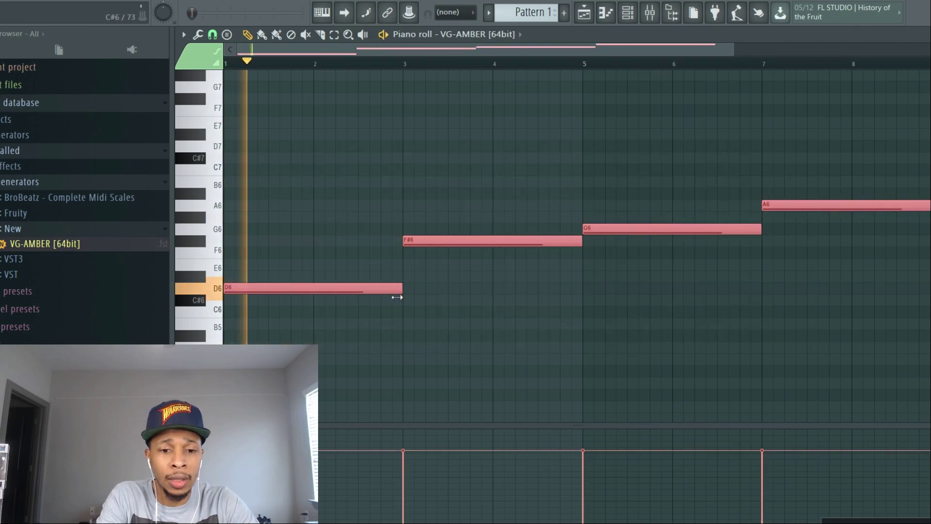
- Fill every second step of the Hihat 3 channel and lower that channel's volume
key(F6)
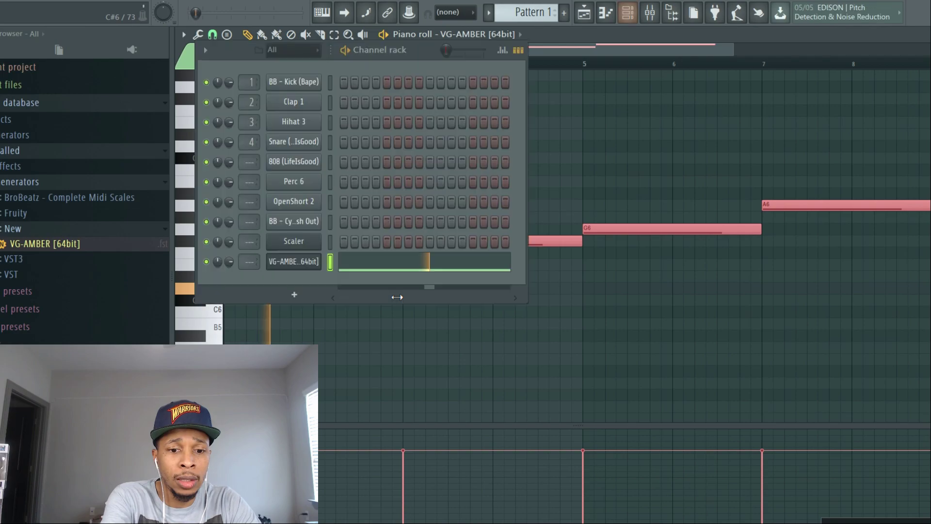
right_click(301, 120)
click(466, 162)
drag(224, 121, 224, 129)
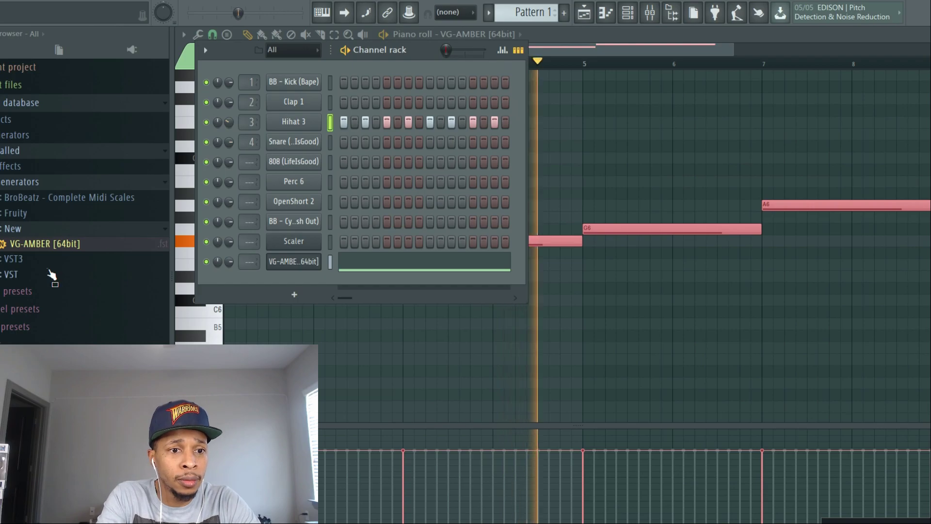
- Add the Chop snare sample from the We The North Kit WAV folder as a new channel and place a hit on step 9
scroll(51, 275, down, 2)
scroll(51, 276, down, 2)
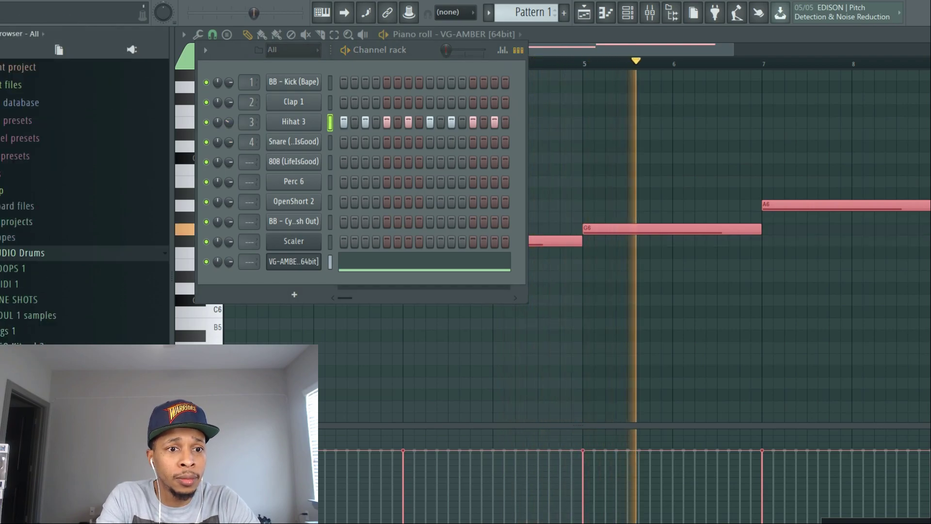
scroll(38, 260, down, 10)
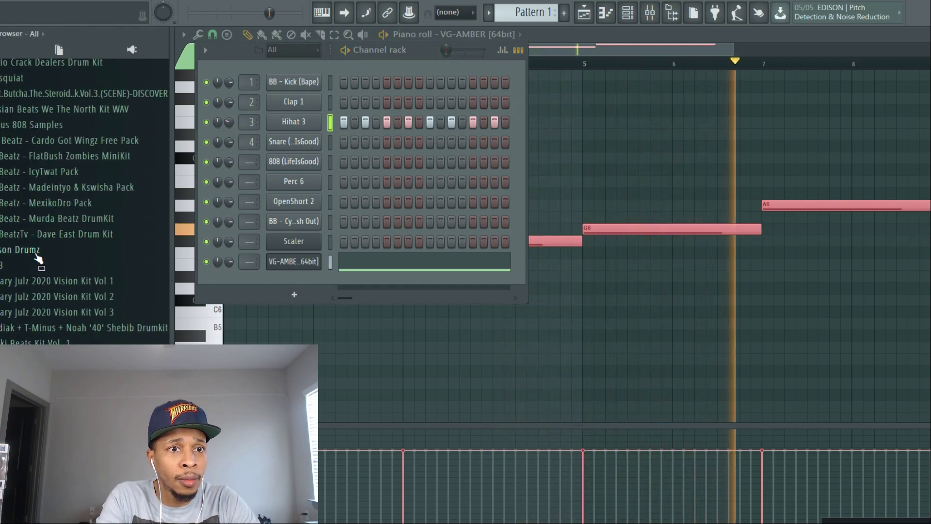
click(29, 109)
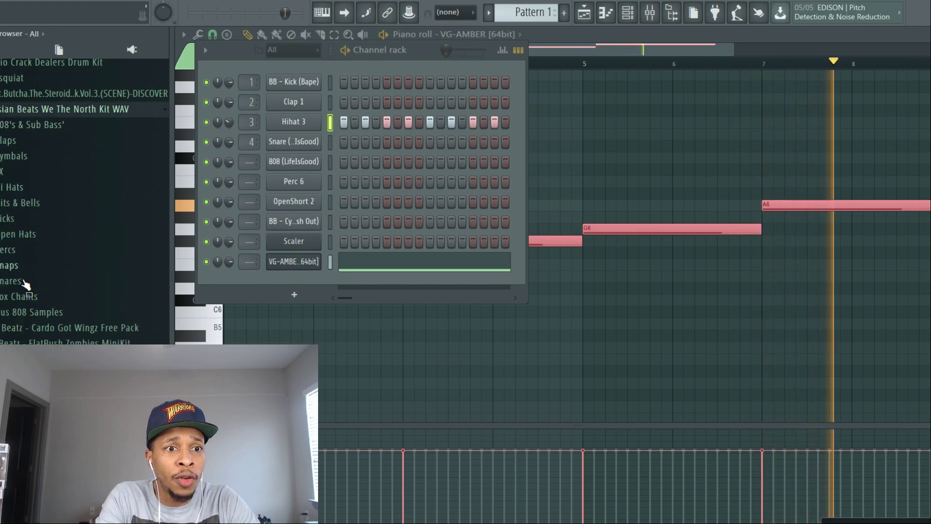
click(22, 281)
drag(58, 157, 340, 291)
click(430, 281)
- Load a drum MIDI file from the FLOSS midi drums folder onto the new Chop snare channel
scroll(28, 264, up, 3)
scroll(28, 260, up, 5)
click(27, 257)
click(26, 281)
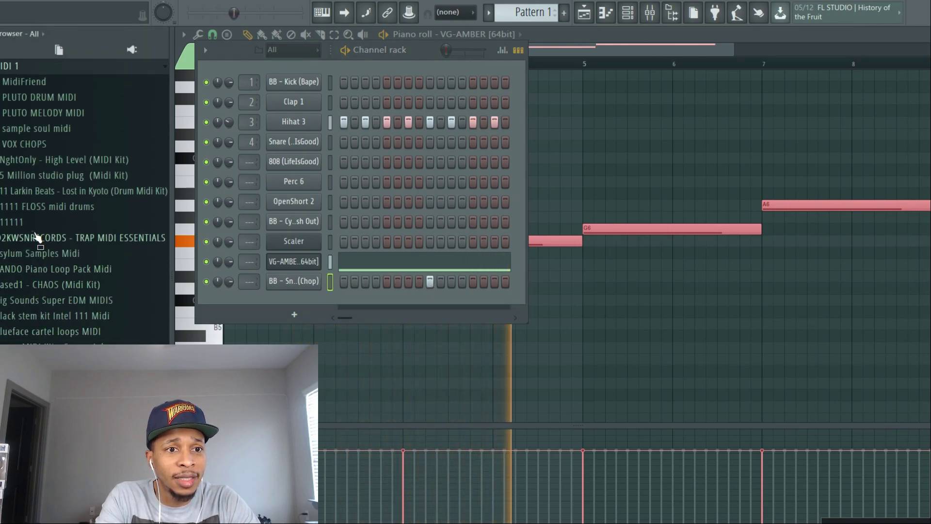
click(34, 207)
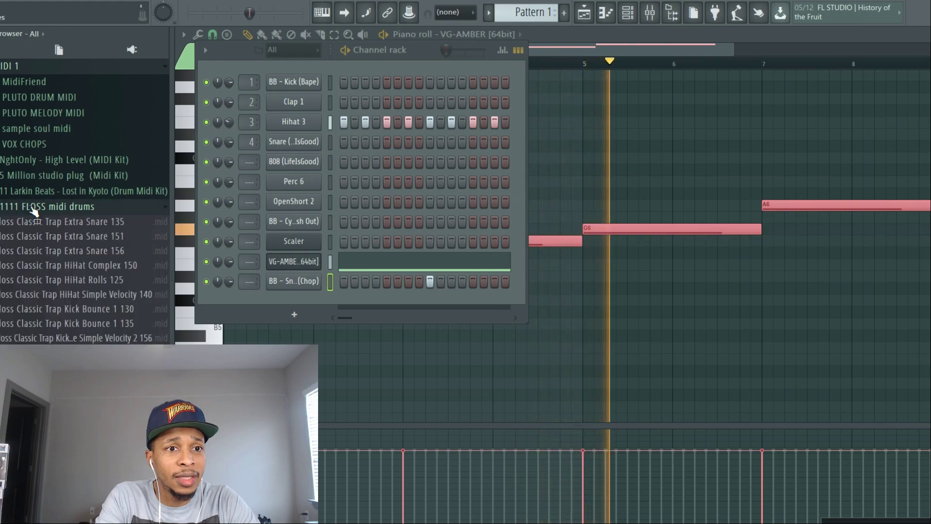
drag(36, 426, 301, 286)
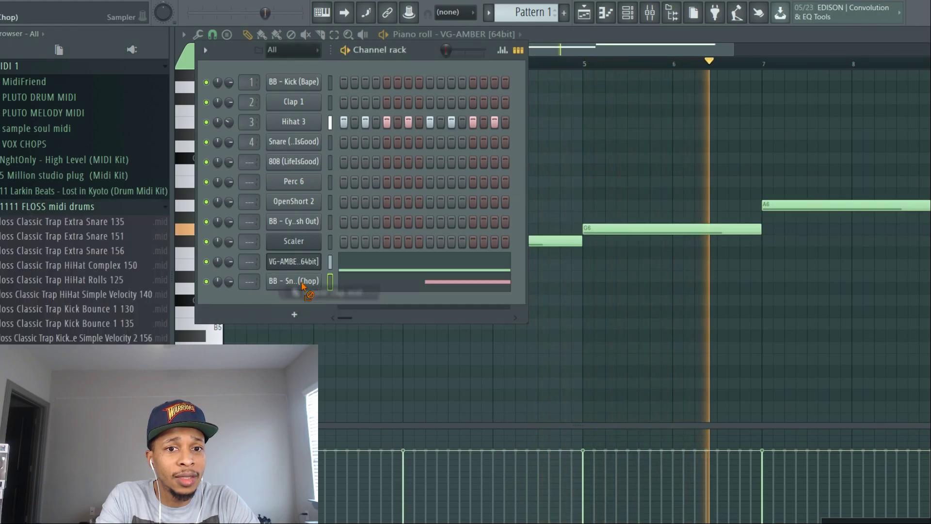
- Reorder the channels so the Chop snare sits directly below Hihat 3 and VG-AMBER directly below Clap 1
key(alt+Up)
key(alt+Up)
key(alt+Up)
key(alt+Up)
key(alt+Up)
key(alt+Up)
key(alt+Up)
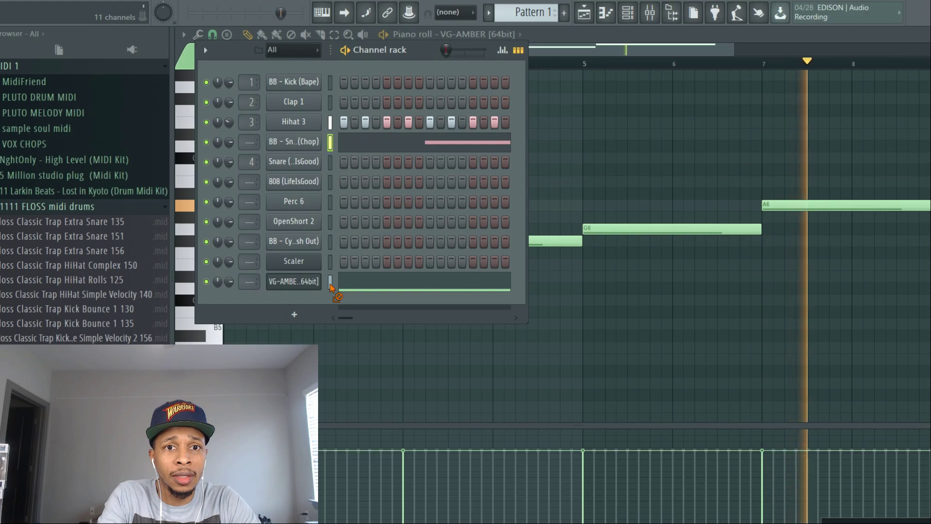
click(330, 281)
key(alt+Up)
key(alt+Up)
key(alt+Up)
key(alt+Up)
key(alt+Up)
key(alt+Up)
key(alt+Up)
key(alt+Up)
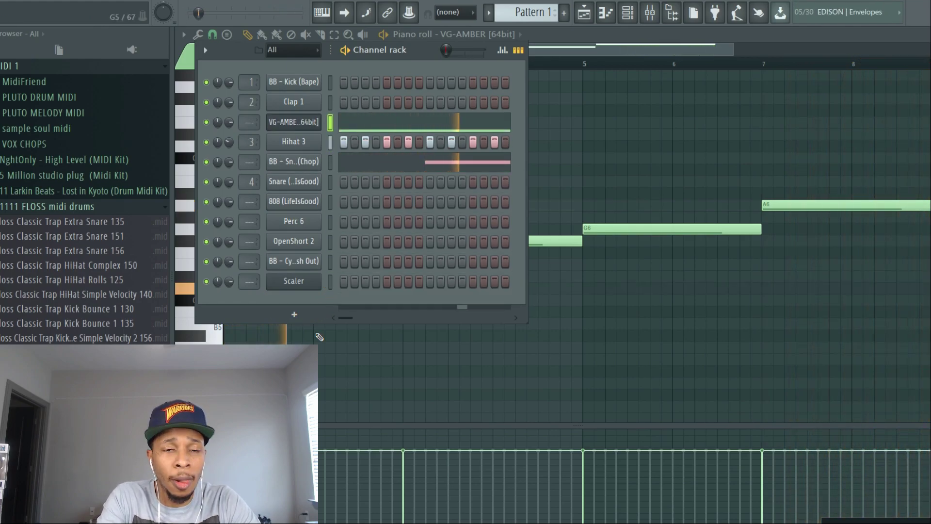
- Load MIDI patterns onto Perc 6 and the kick (Kick Bounce 1 130), and place OpenShort 2 on step 5 and the cymbal on step 1
drag(97, 382, 308, 224)
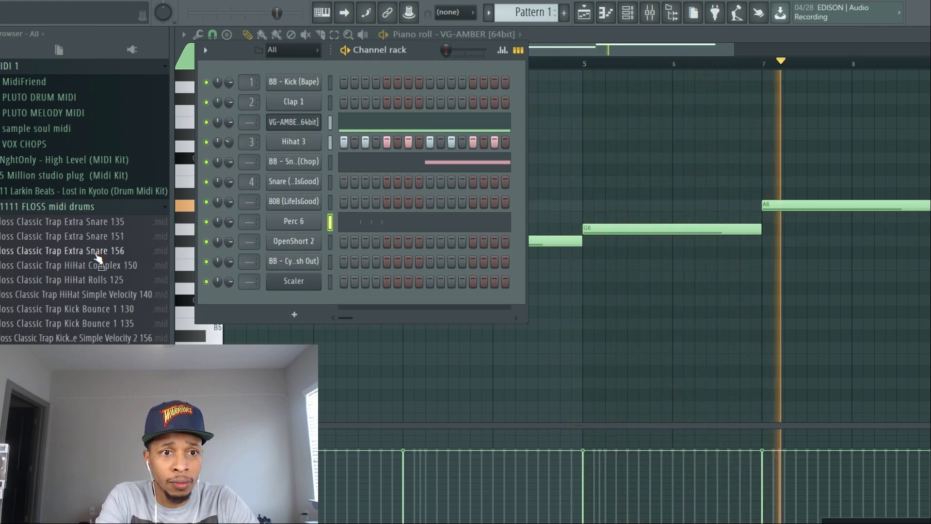
drag(95, 309, 291, 82)
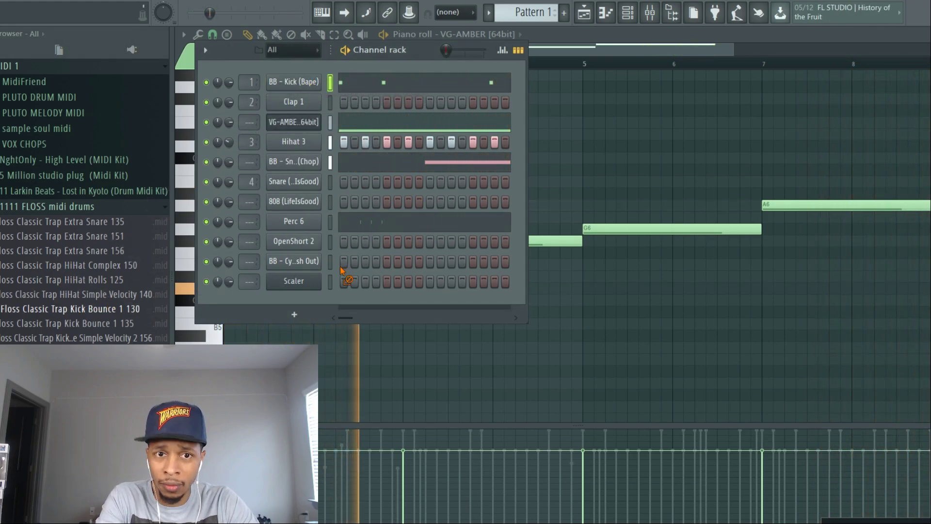
click(386, 242)
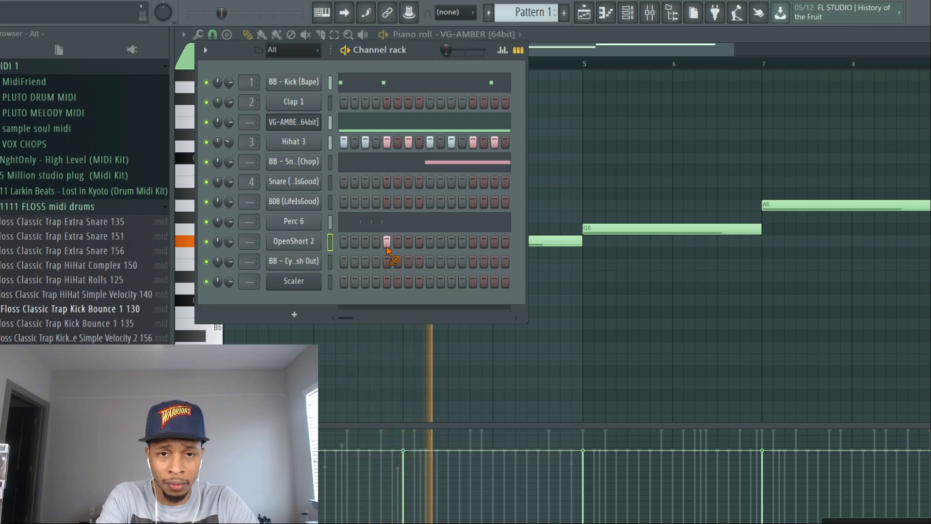
click(343, 262)
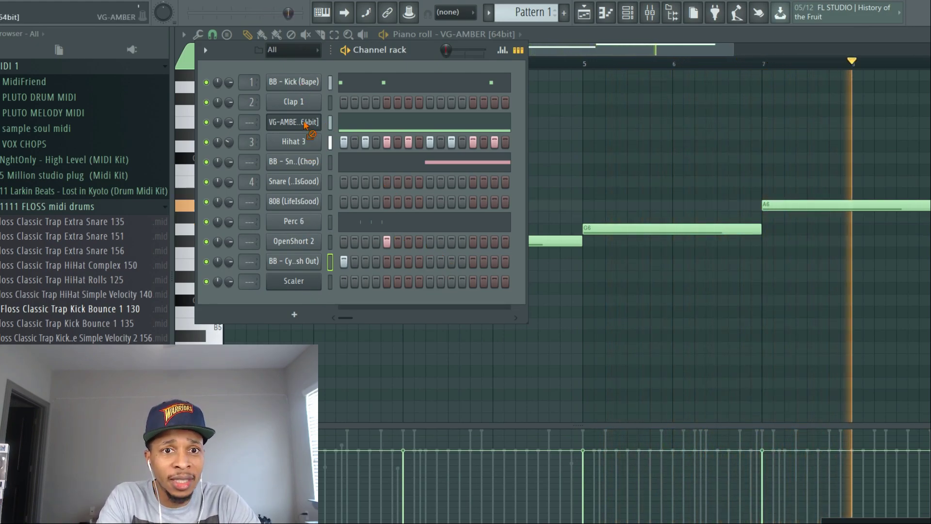
- Change the VG-AMBER style to Interrupted 16th at 0.5x speed, and play the full beat back
click(305, 125)
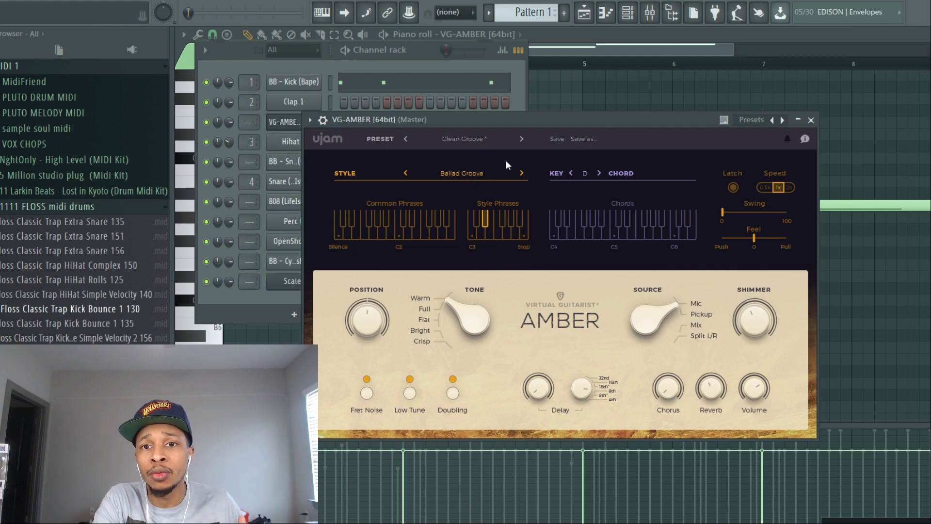
click(479, 174)
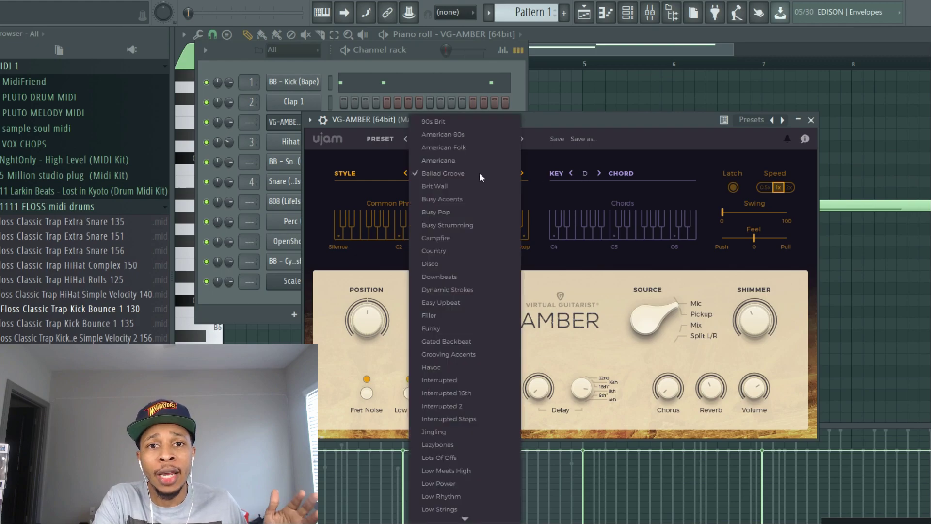
click(444, 393)
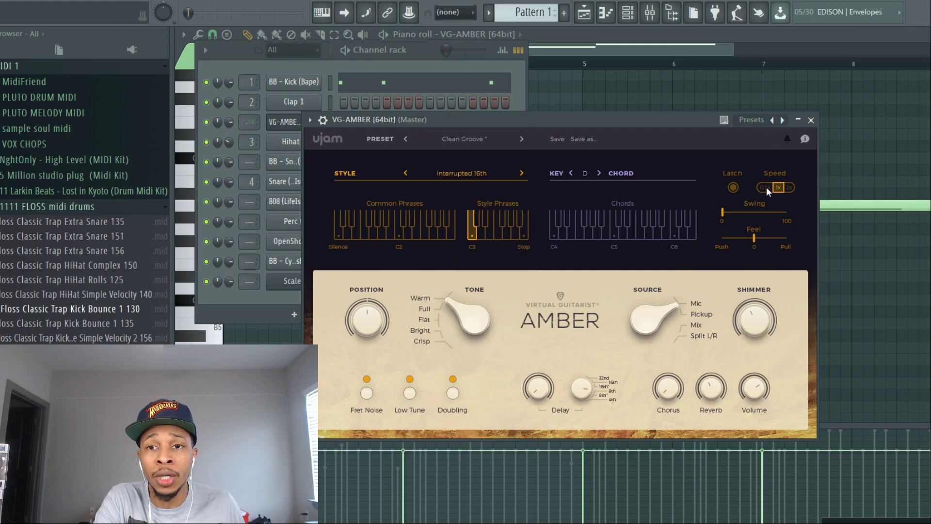
key(space)
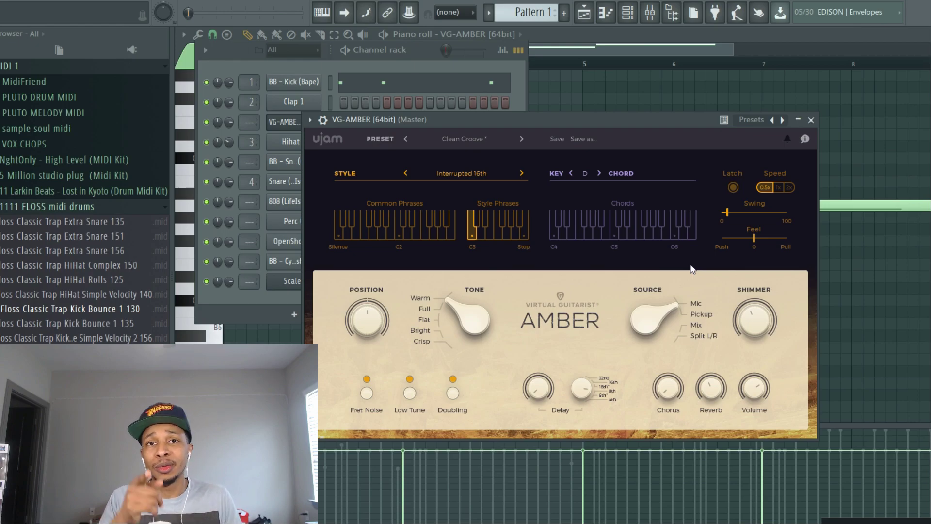
key(space)
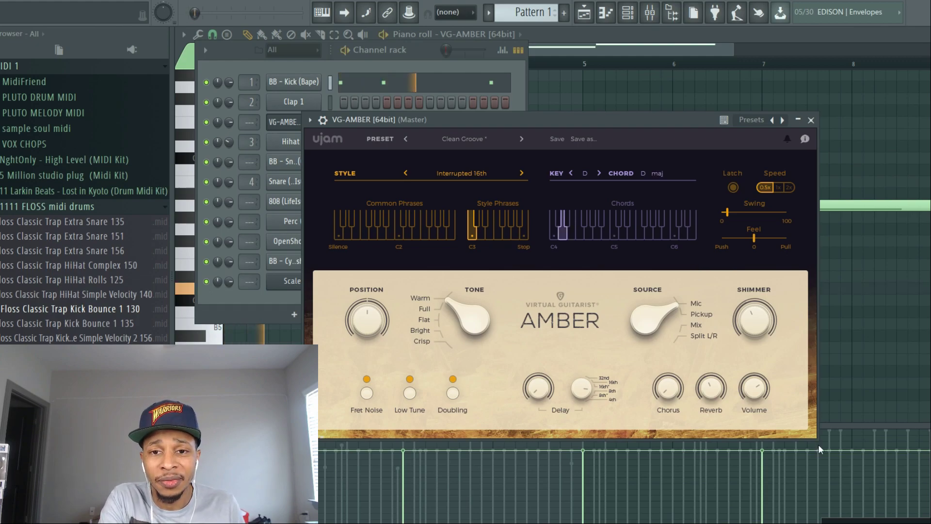